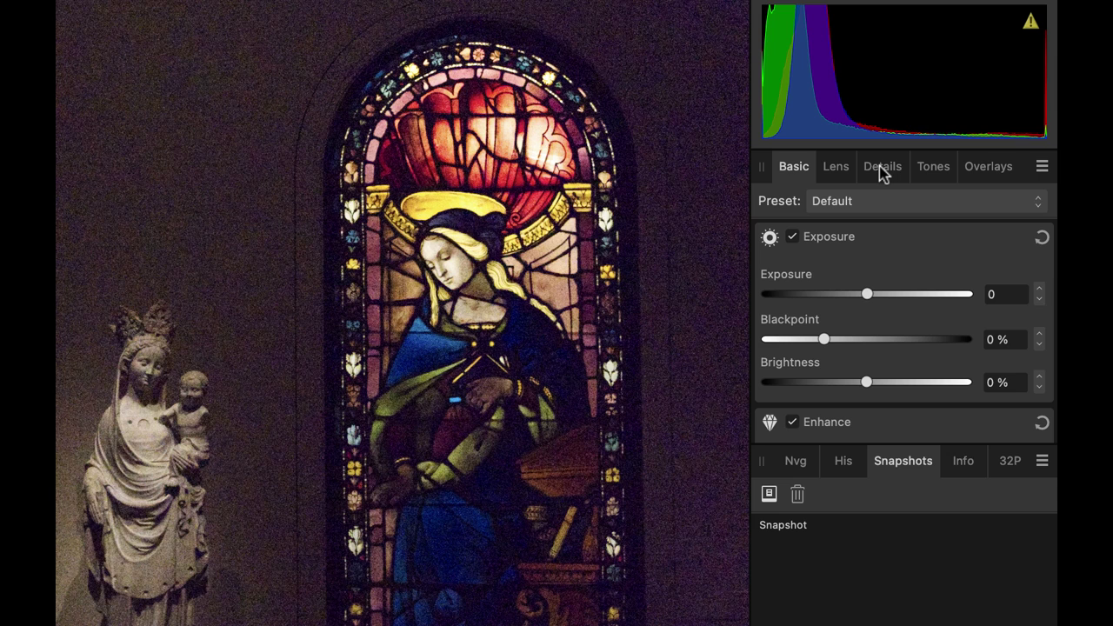
- In the Details tab, set Luminance noise reduction to 100% and Luminance Details to 17%
{"action": "left_click", "coordinate": [882, 171]}
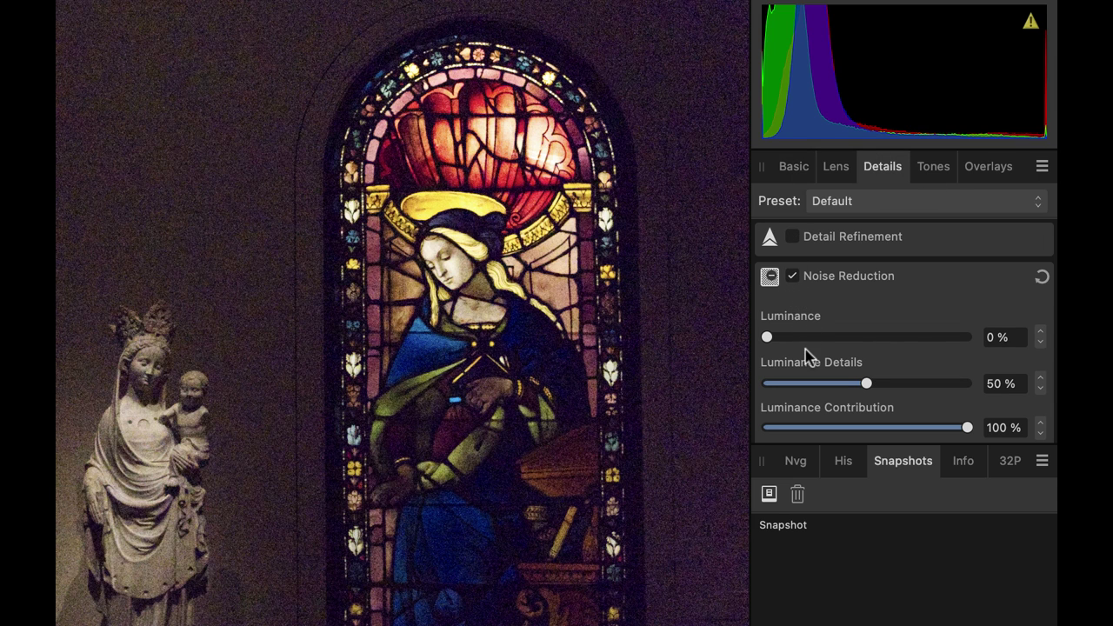
{"action": "scroll", "coordinate": [807, 355], "scroll_direction": "down", "scroll_amount": 1}
{"action": "scroll", "coordinate": [807, 355], "scroll_direction": "up", "scroll_amount": 1}
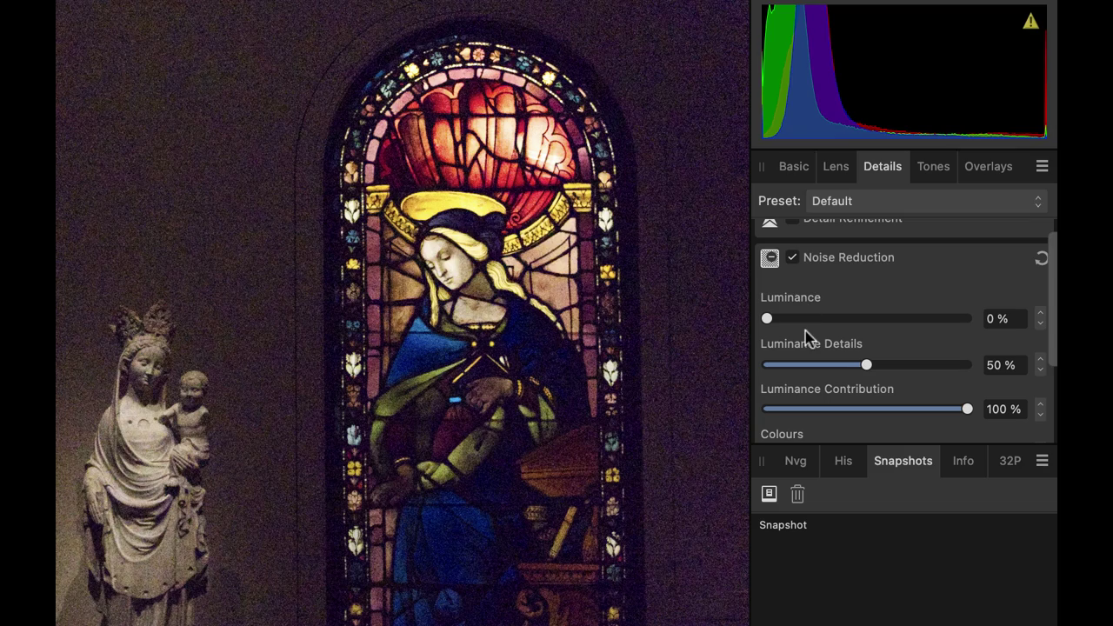
{"action": "scroll", "coordinate": [79, 353], "scroll_direction": "up", "scroll_amount": 5}
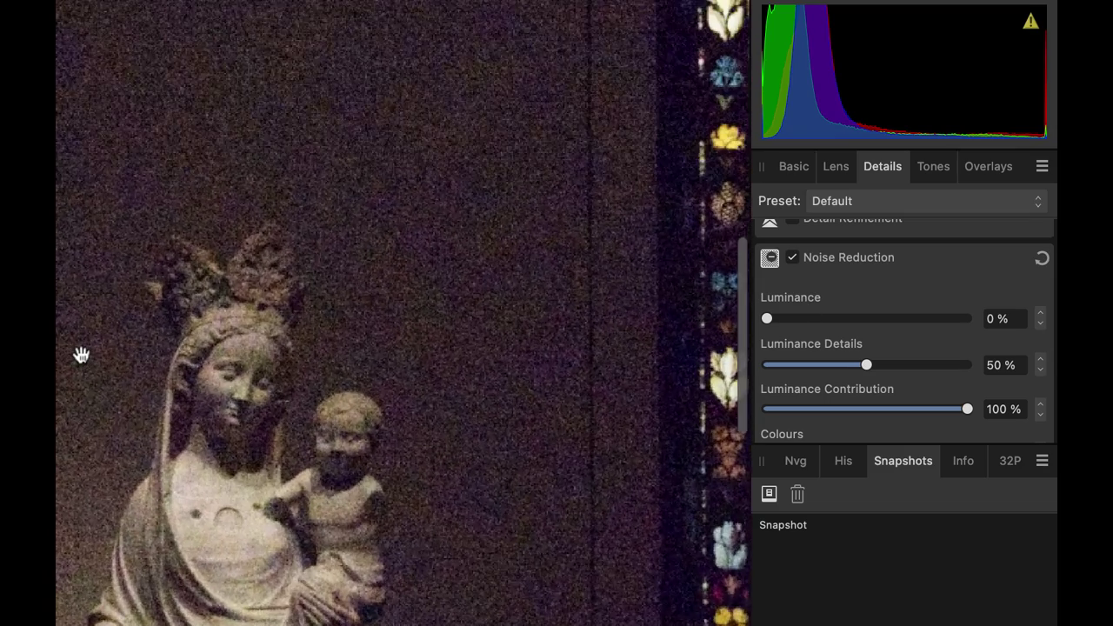
{"action": "scroll", "coordinate": [150, 361], "scroll_direction": "up", "scroll_amount": 5}
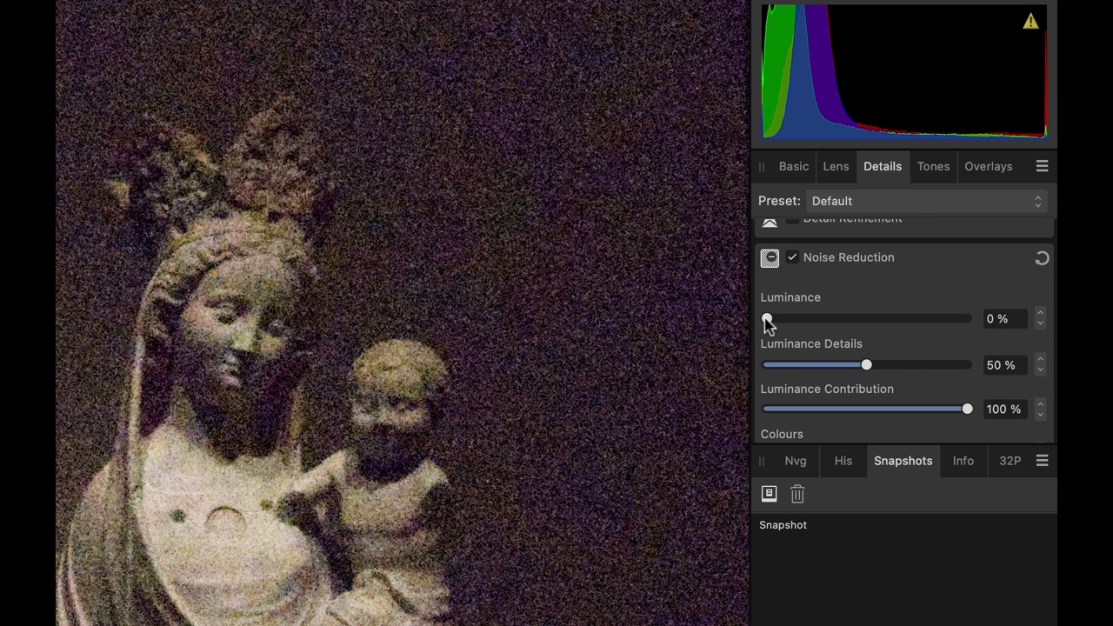
{"action": "left_click_drag", "start_coordinate": [767, 321], "coordinate": [970, 315]}
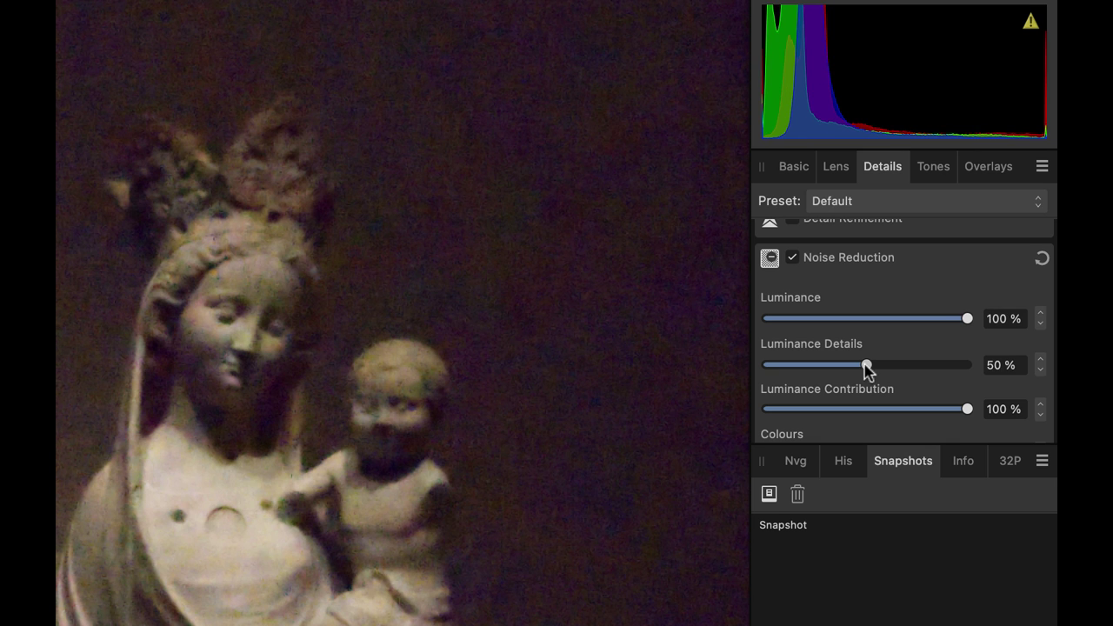
{"action": "left_click_drag", "start_coordinate": [867, 365], "coordinate": [800, 368]}
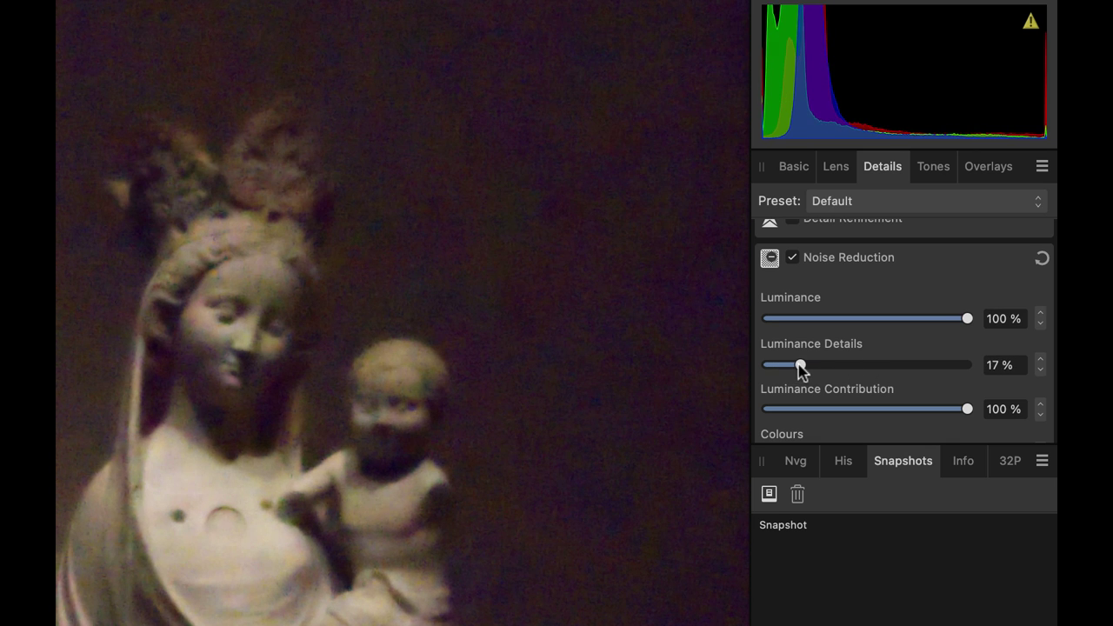
- Zoom in and out to check the smoothed grain on the statue
{"action": "scroll", "coordinate": [255, 286], "scroll_direction": "up", "scroll_amount": 3}
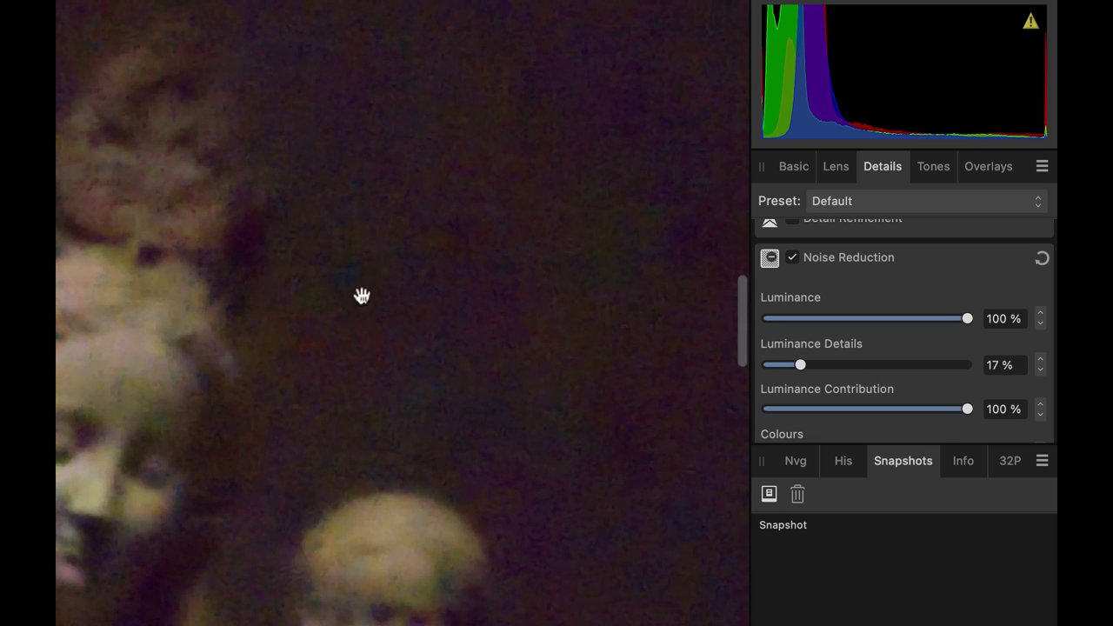
{"action": "scroll", "coordinate": [360, 293], "scroll_direction": "down", "scroll_amount": 5}
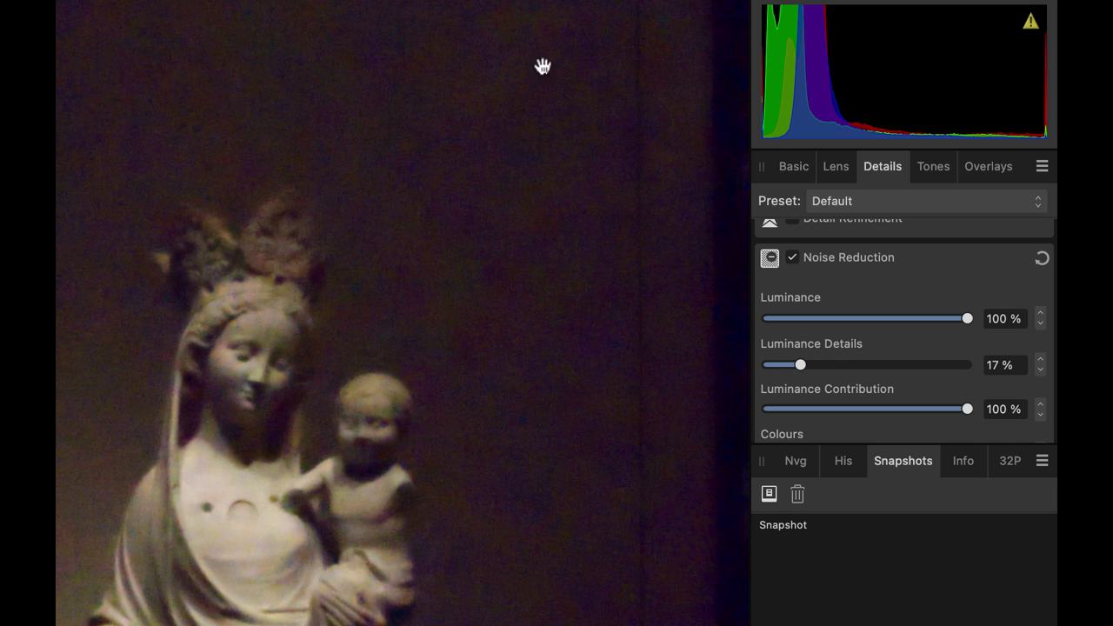
{"action": "scroll", "coordinate": [249, 346], "scroll_direction": "up", "scroll_amount": 3}
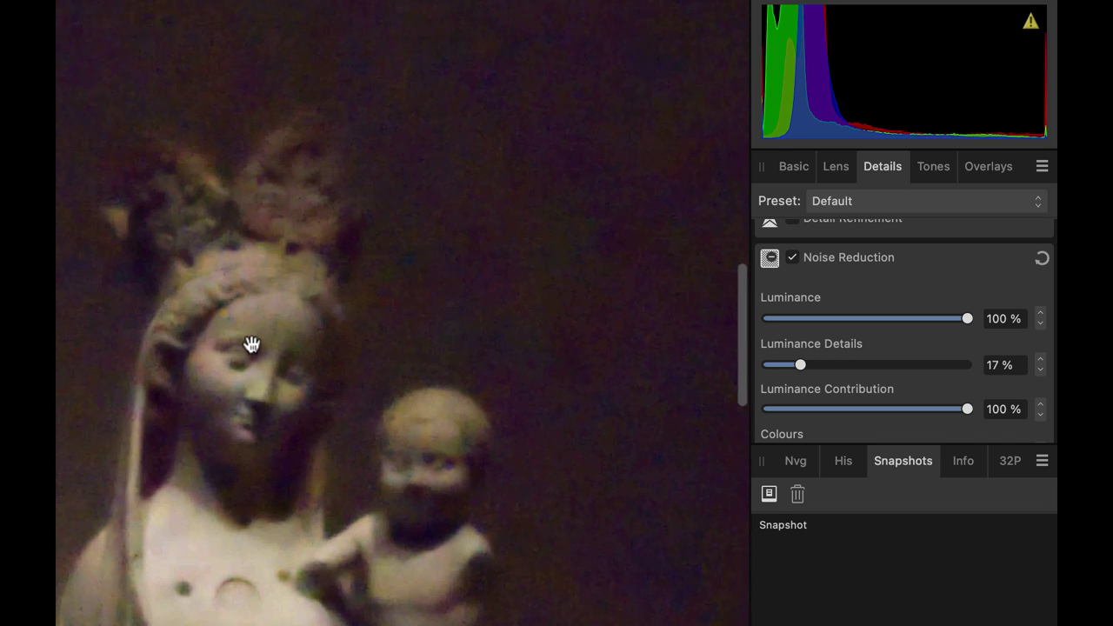
{"action": "scroll", "coordinate": [266, 415], "scroll_direction": "up", "scroll_amount": 2}
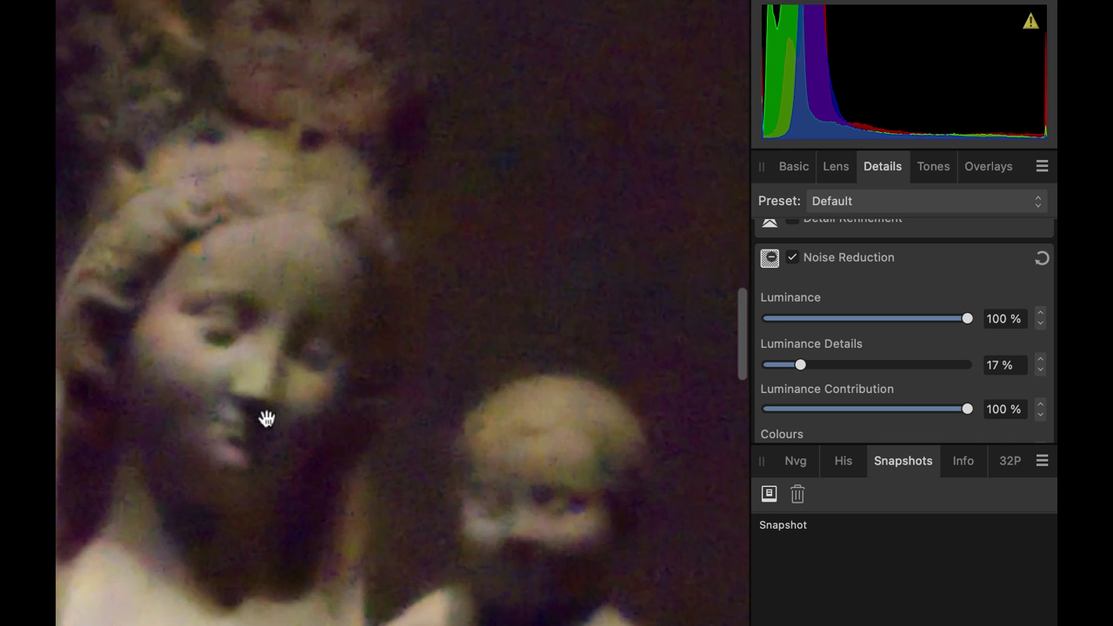
{"action": "scroll", "coordinate": [199, 368], "scroll_direction": "down", "scroll_amount": 2}
{"action": "scroll", "coordinate": [199, 368], "scroll_direction": "down", "scroll_amount": 3}
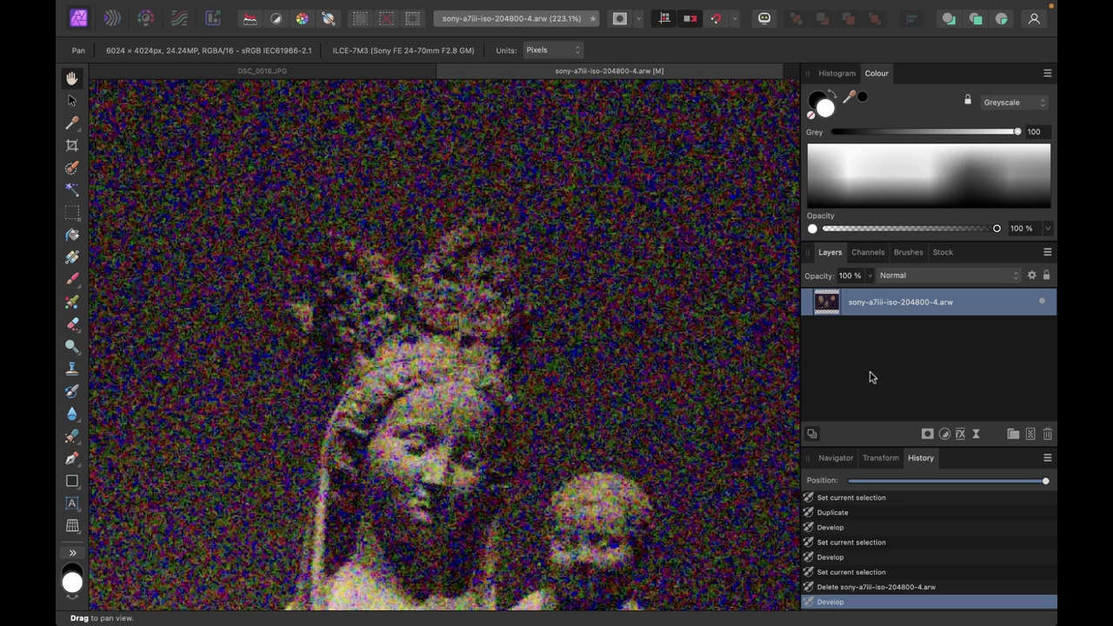
- Zoom out to 107.5% to view the whole grainy, un-denoised statue
{"action": "scroll", "coordinate": [575, 423], "scroll_direction": "down", "scroll_amount": 5}
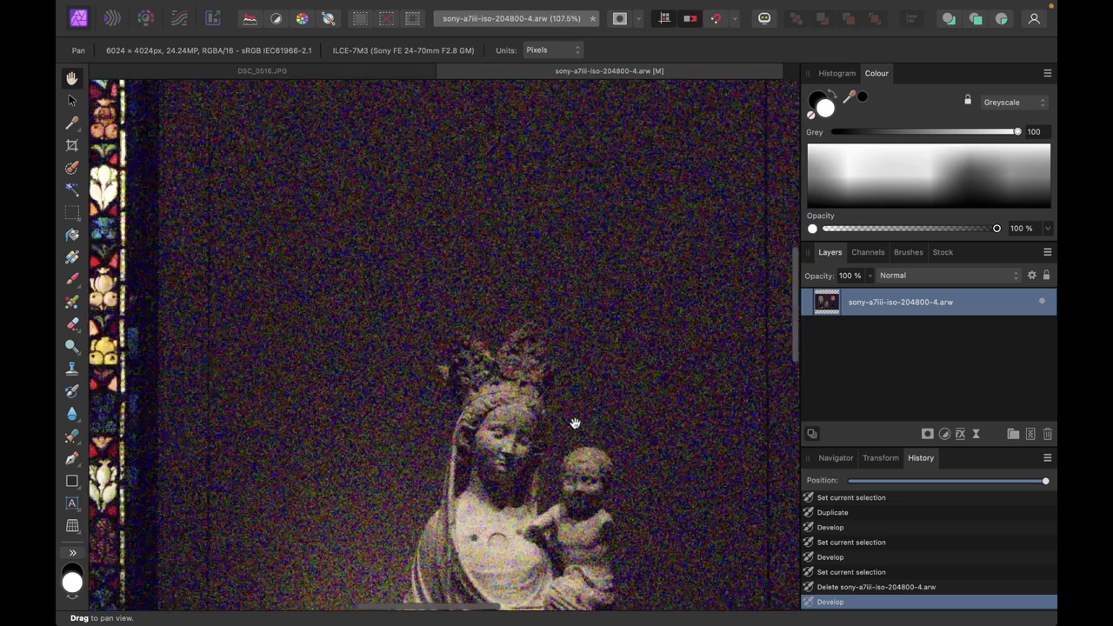
{"action": "scroll", "coordinate": [575, 423], "scroll_direction": "down", "scroll_amount": 2}
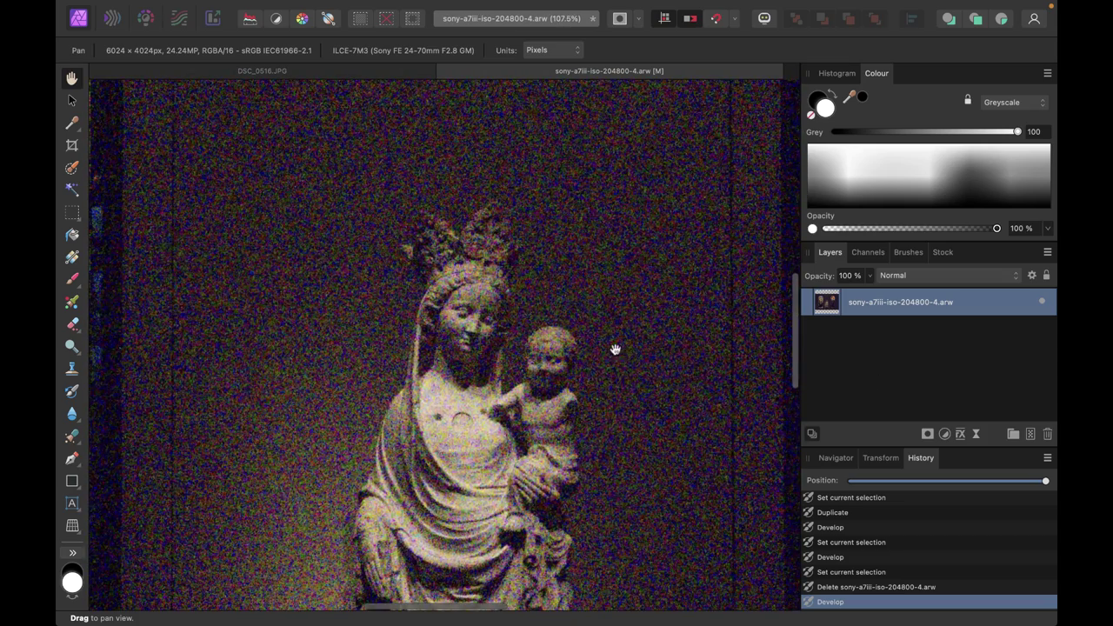
{"action": "scroll", "coordinate": [617, 348], "scroll_direction": "right", "scroll_amount": 2}
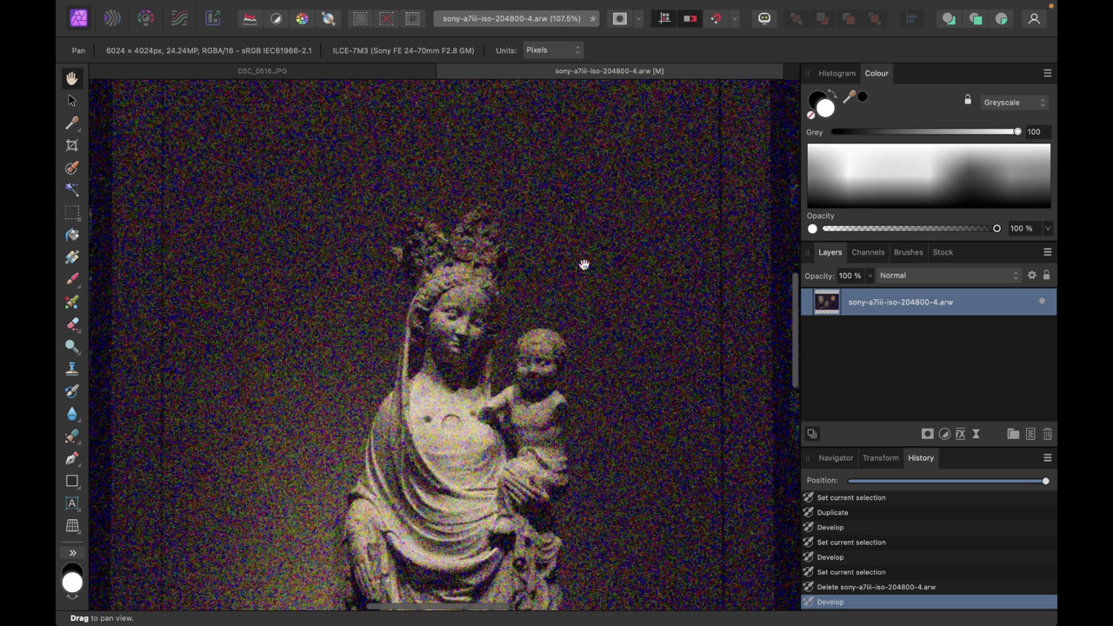
- Duplicate the statue photo layer from its Layers panel context menu
{"action": "left_click", "coordinate": [928, 361]}
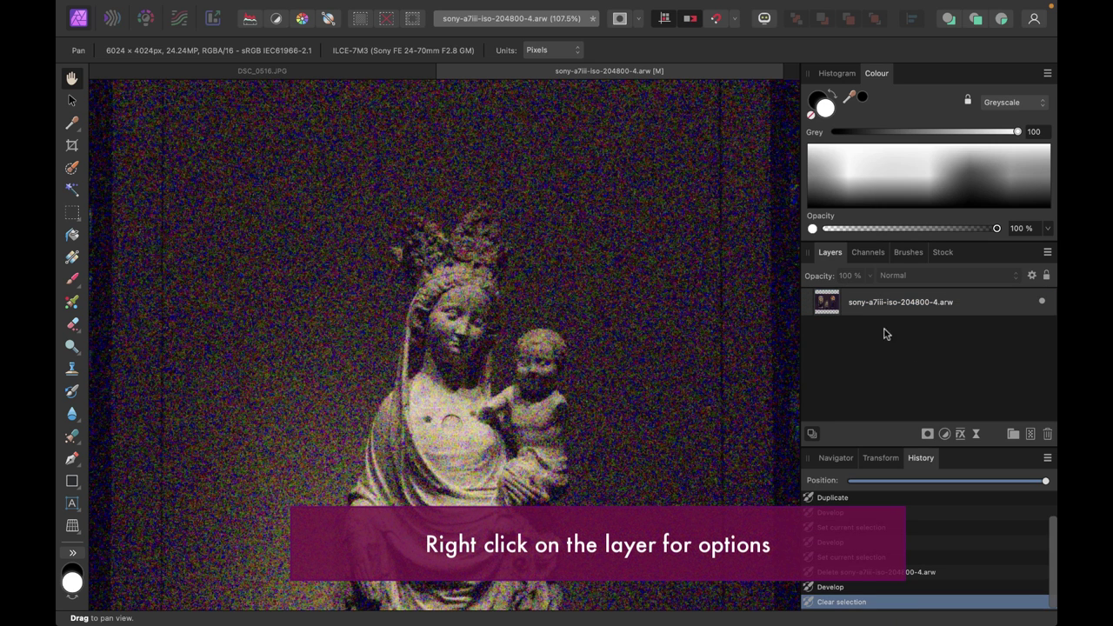
{"action": "left_click", "coordinate": [846, 307]}
{"action": "right_click", "coordinate": [846, 306]}
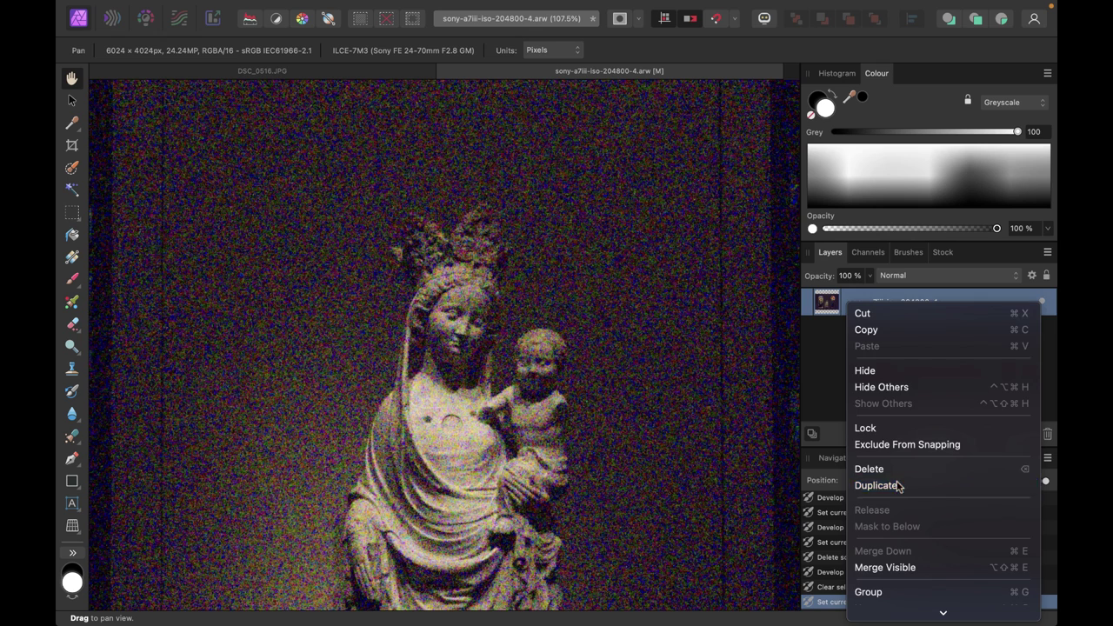
{"action": "left_click", "coordinate": [898, 485]}
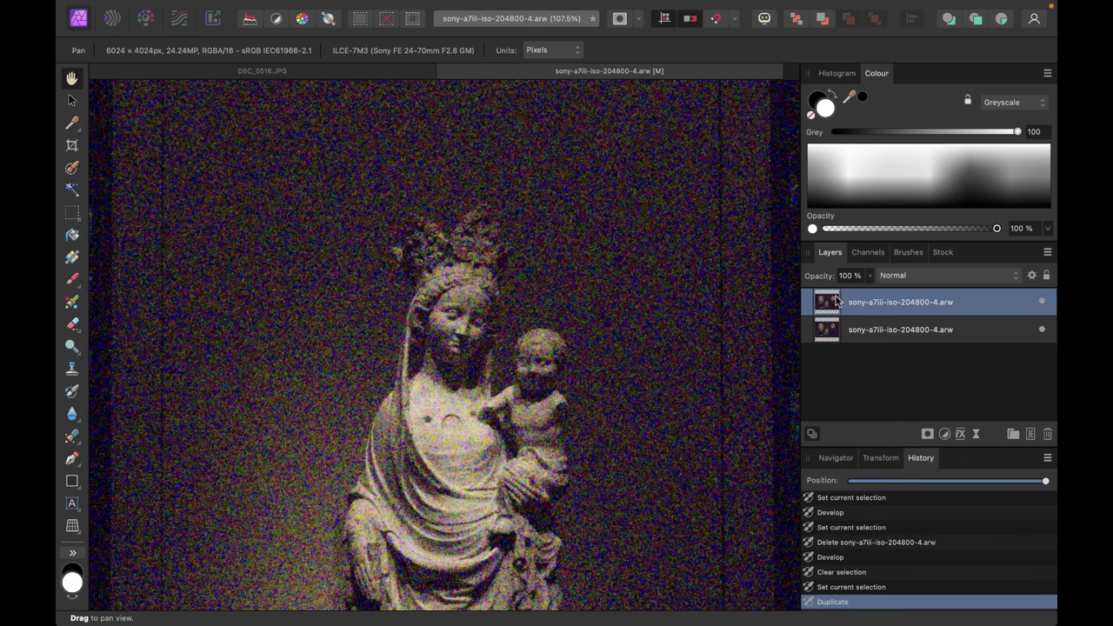
{"action": "left_click_drag", "start_coordinate": [830, 301], "coordinate": [899, 350]}
{"action": "left_click_drag", "start_coordinate": [483, 407], "coordinate": [523, 382]}
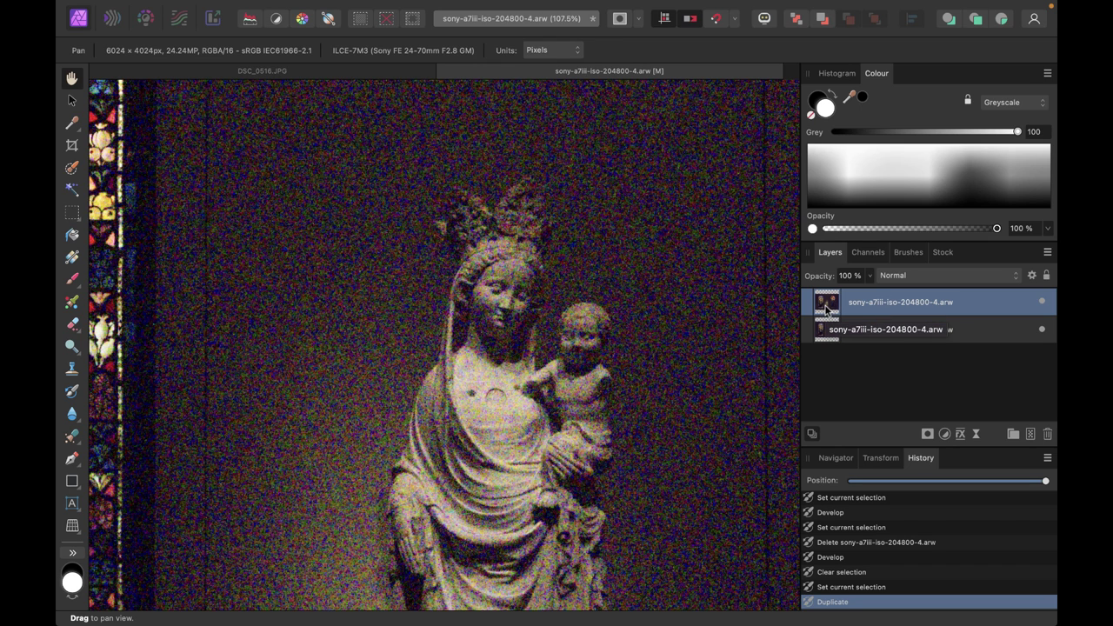
- Redevelop the top copy with Noise Reduction at Luminance 100% and Details 0%
{"action": "left_click", "coordinate": [146, 19]}
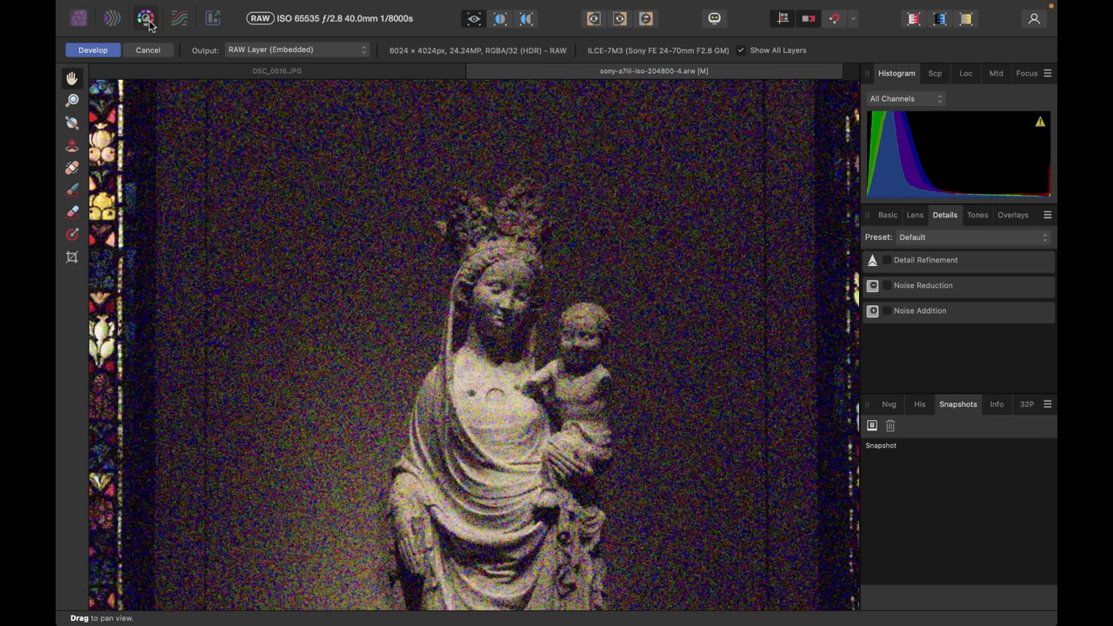
{"action": "left_click", "coordinate": [887, 287]}
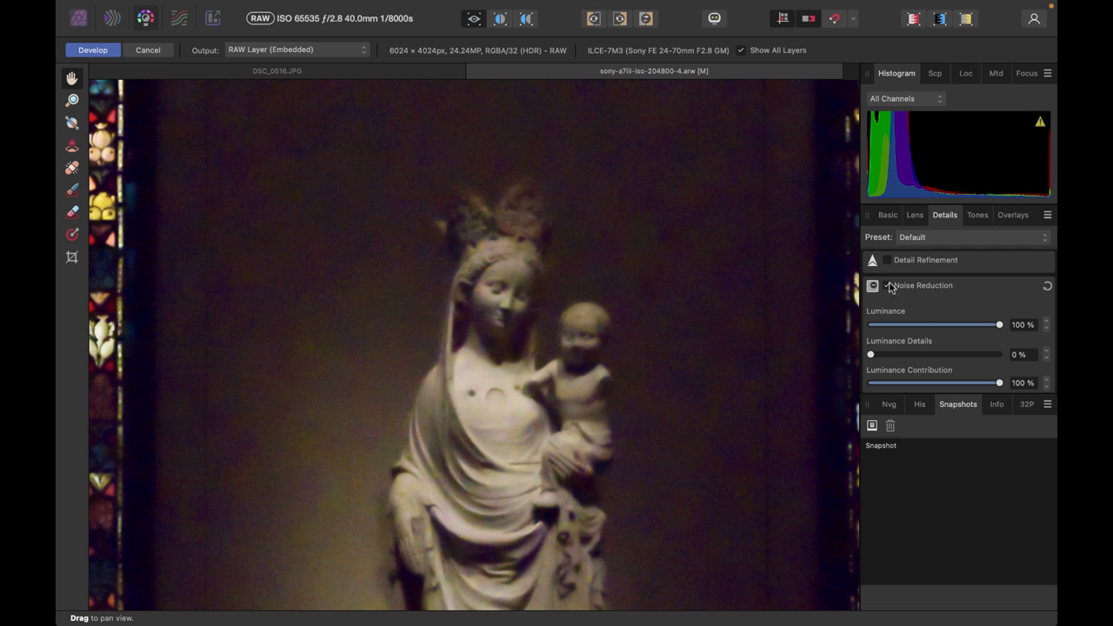
{"action": "scroll", "coordinate": [423, 423], "scroll_direction": "up", "scroll_amount": 2}
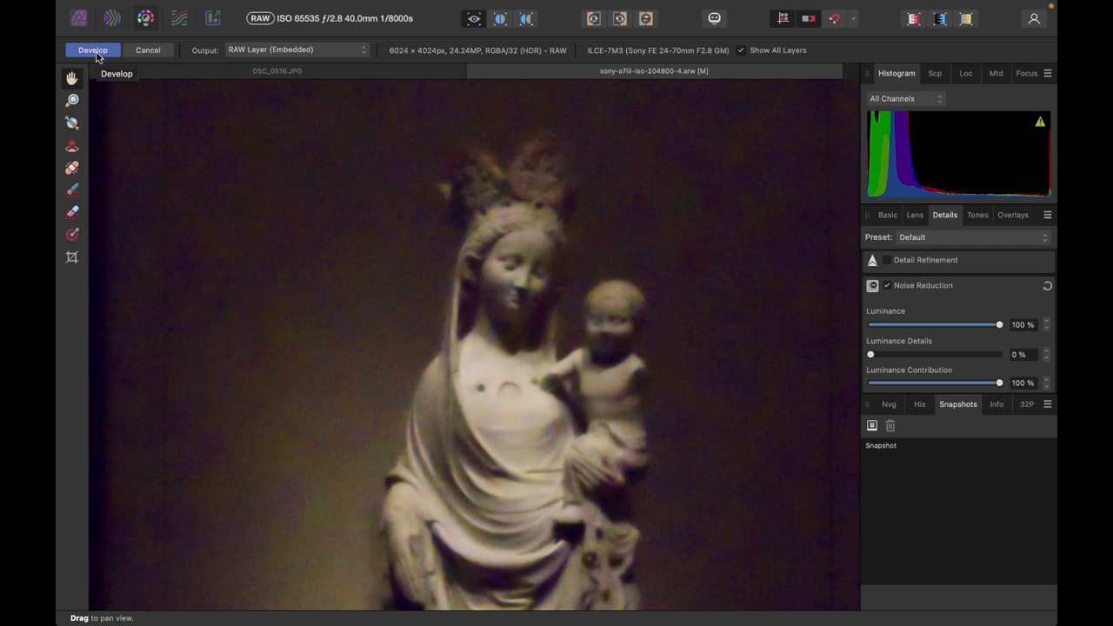
{"action": "left_click", "coordinate": [96, 52]}
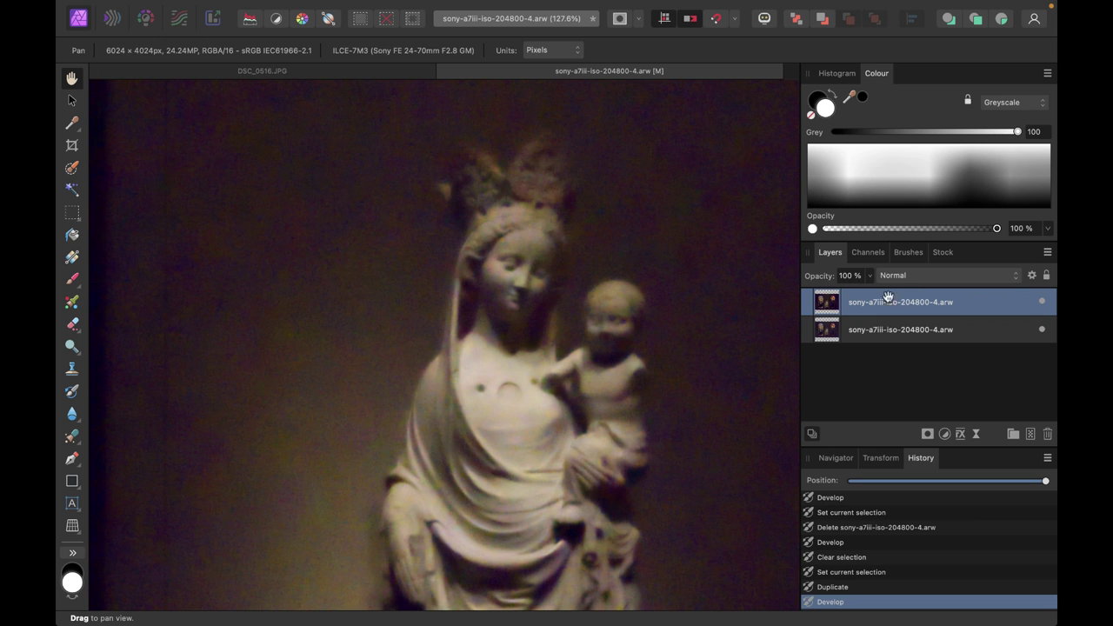
{"action": "left_click", "coordinate": [1042, 301]}
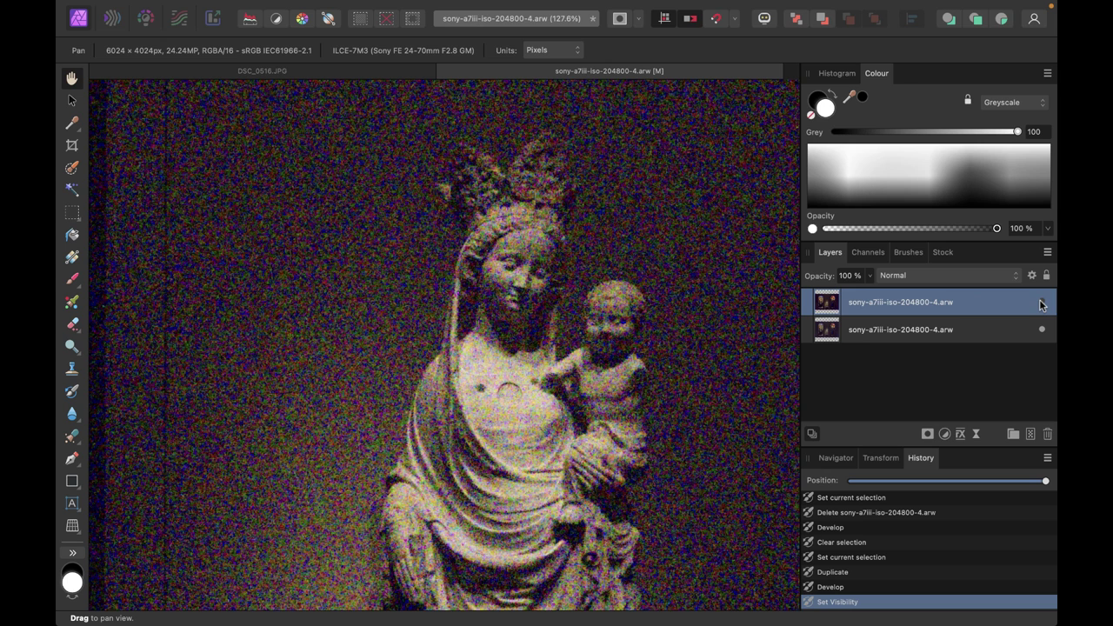
{"action": "left_click", "coordinate": [1042, 301]}
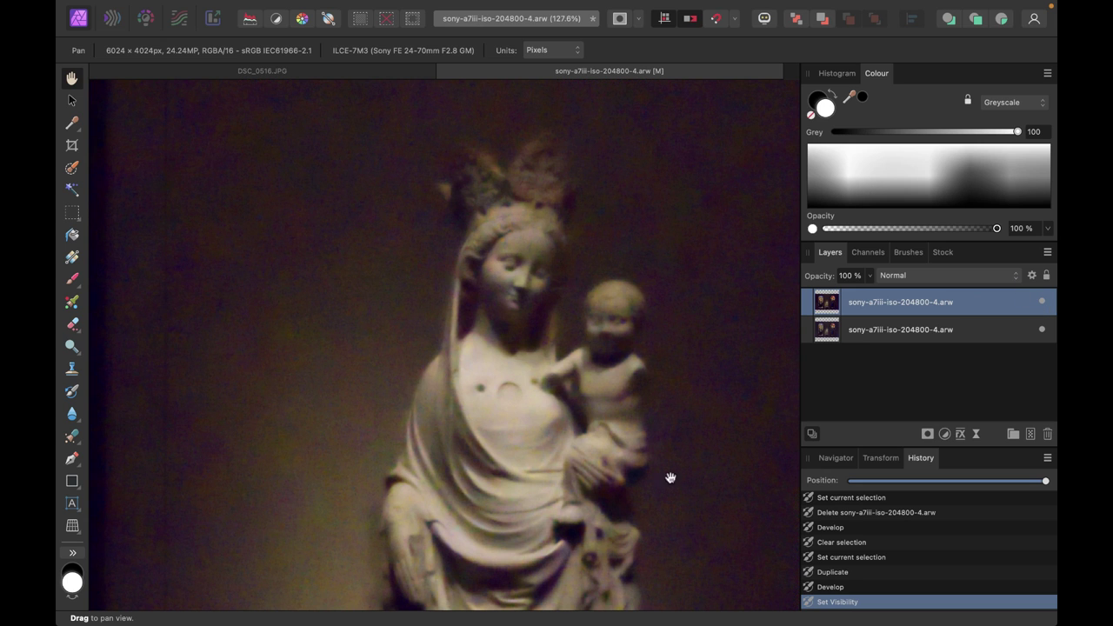
{"action": "left_click_drag", "start_coordinate": [540, 453], "coordinate": [501, 447]}
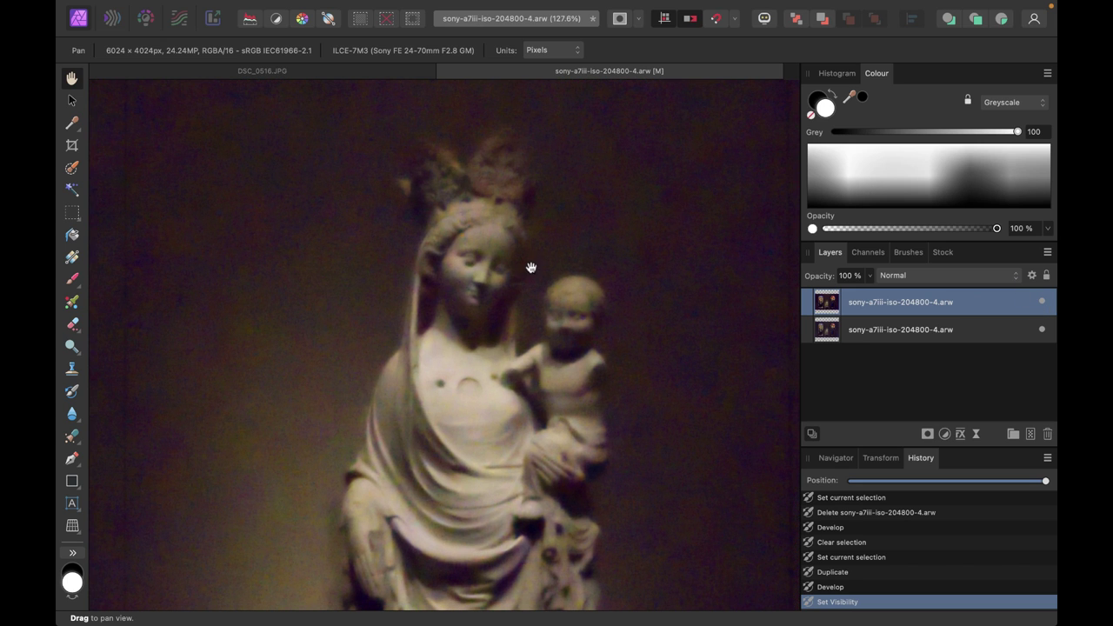
{"action": "scroll", "coordinate": [531, 267], "scroll_direction": "up", "scroll_amount": 3}
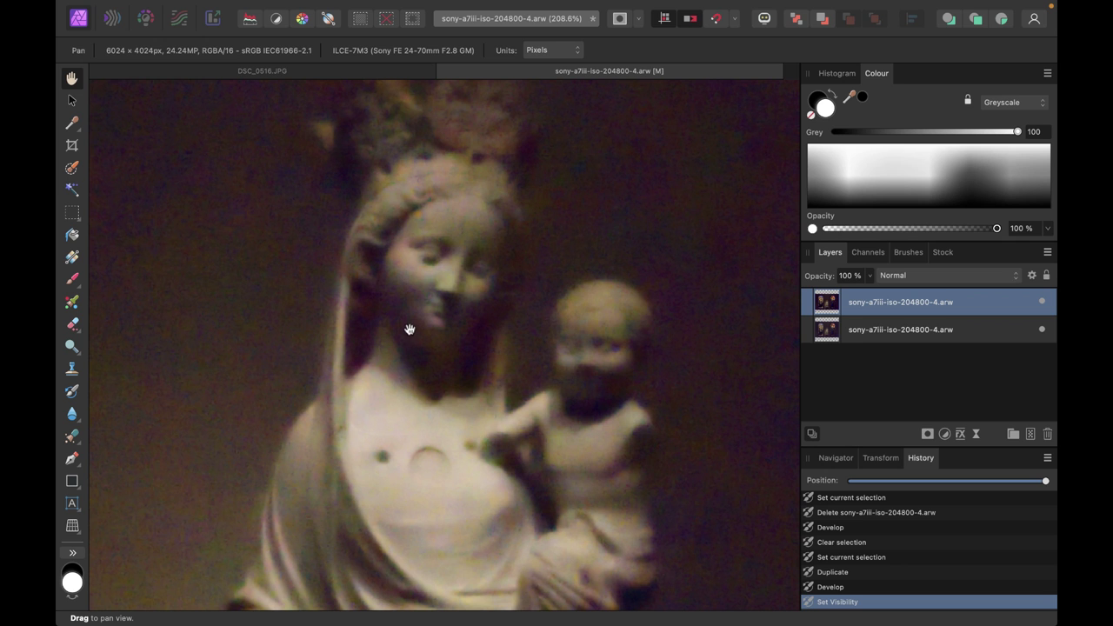
{"action": "scroll", "coordinate": [375, 323], "scroll_direction": "down", "scroll_amount": 1}
{"action": "scroll", "coordinate": [374, 323], "scroll_direction": "down", "scroll_amount": 3}
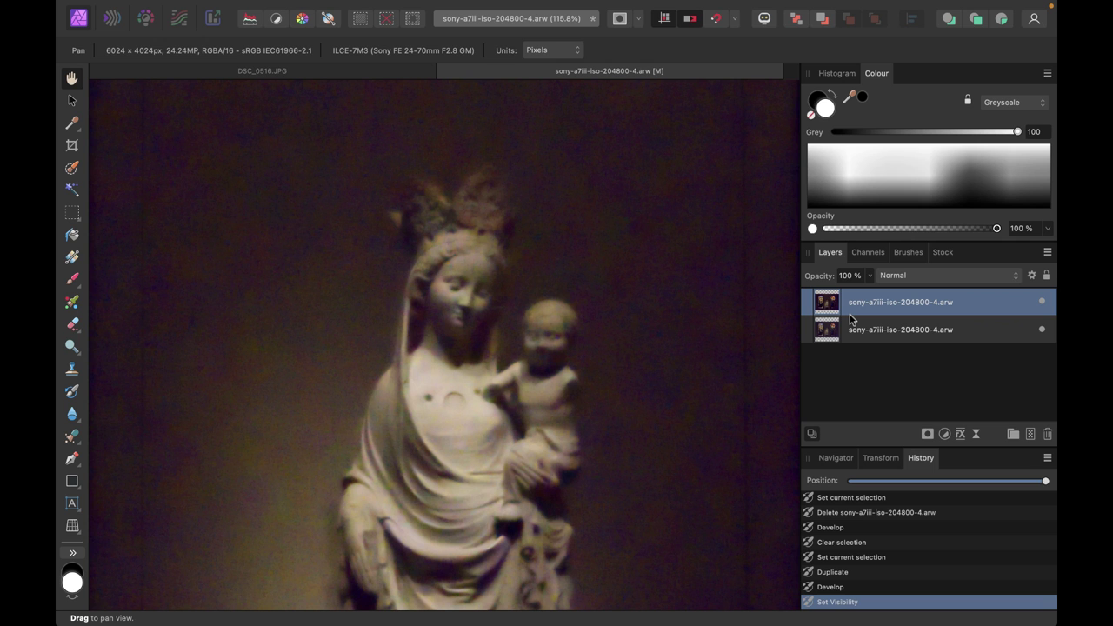
{"action": "scroll", "coordinate": [522, 413], "scroll_direction": "down", "scroll_amount": 4}
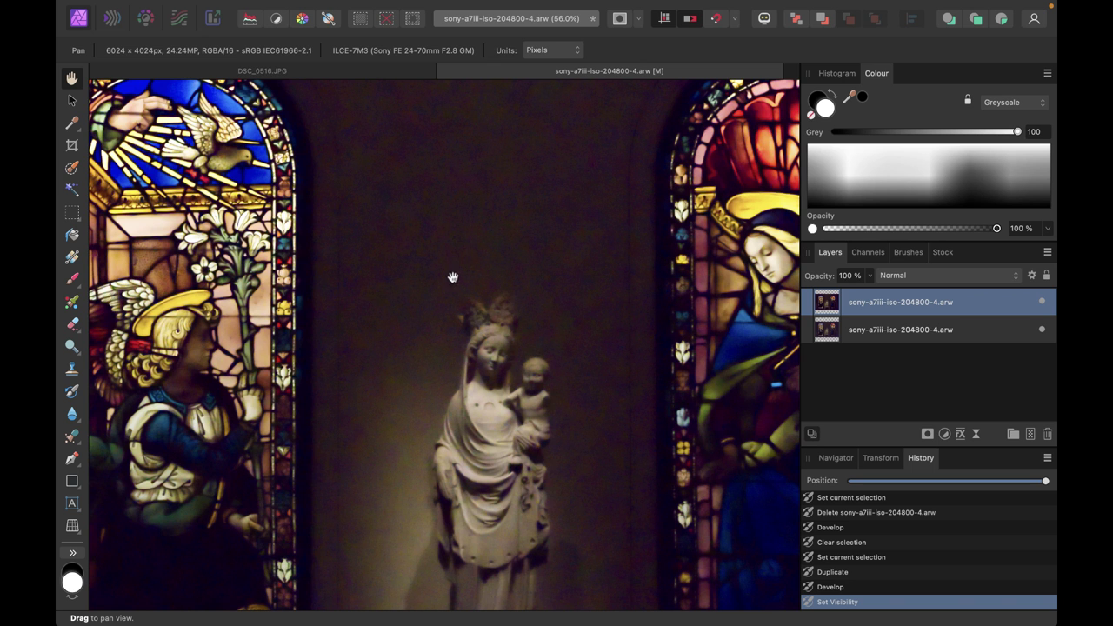
{"action": "scroll", "coordinate": [455, 231], "scroll_direction": "up", "scroll_amount": 2}
{"action": "scroll", "coordinate": [342, 386], "scroll_direction": "left", "scroll_amount": 3}
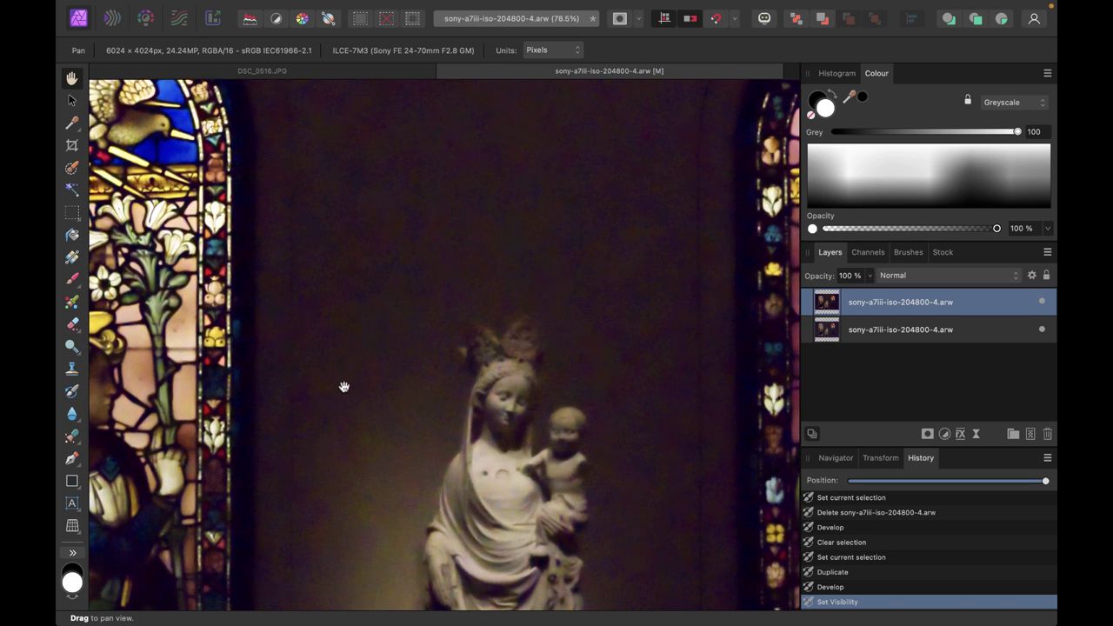
{"action": "scroll", "coordinate": [343, 385], "scroll_direction": "down", "scroll_amount": 1}
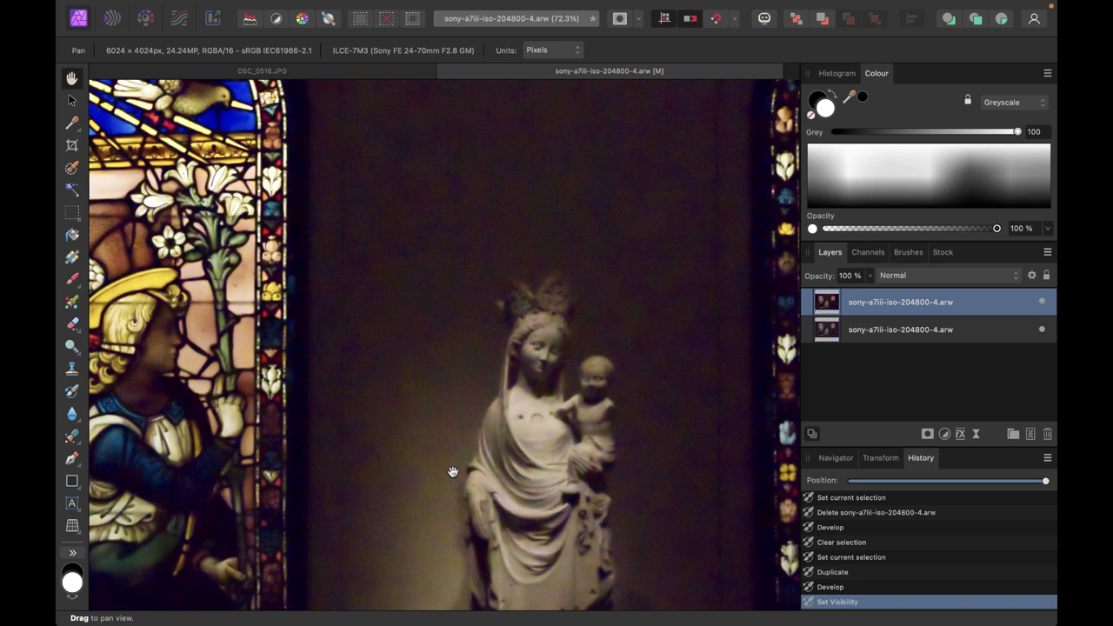
{"action": "scroll", "coordinate": [565, 353], "scroll_direction": "up", "scroll_amount": 1}
{"action": "scroll", "coordinate": [566, 353], "scroll_direction": "up", "scroll_amount": 3}
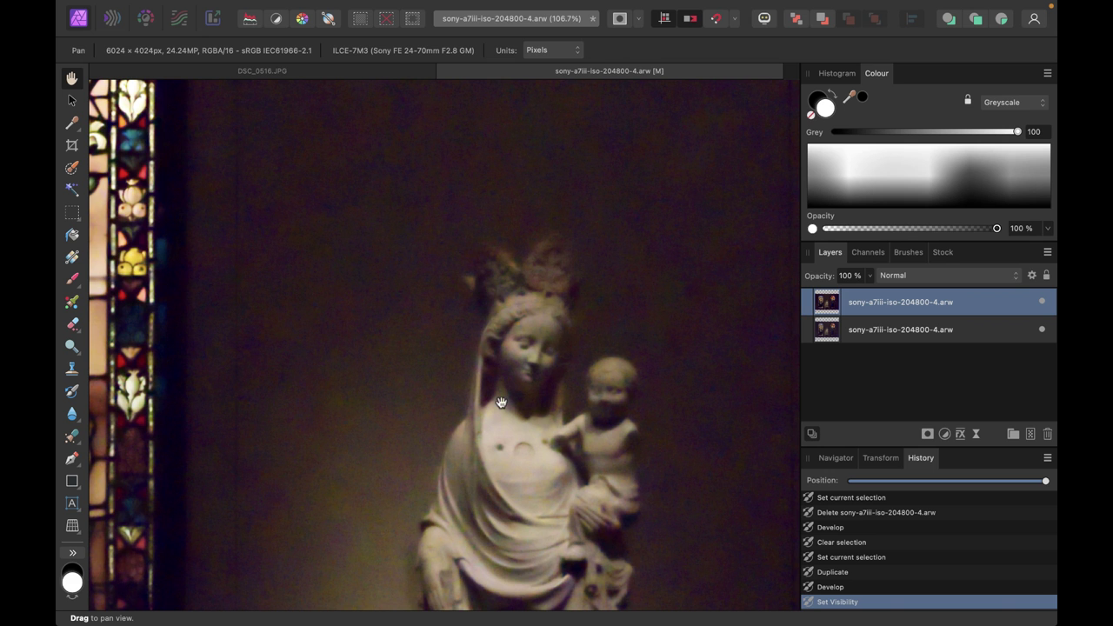
{"action": "scroll", "coordinate": [741, 399], "scroll_direction": "down", "scroll_amount": 6}
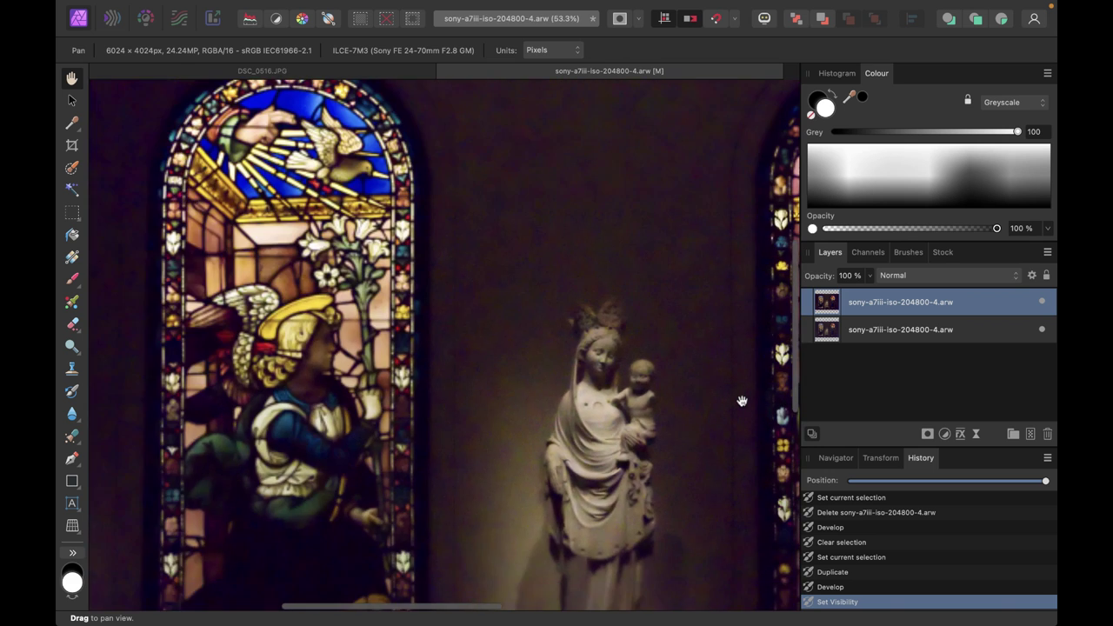
{"action": "scroll", "coordinate": [783, 399], "scroll_direction": "down", "scroll_amount": 1}
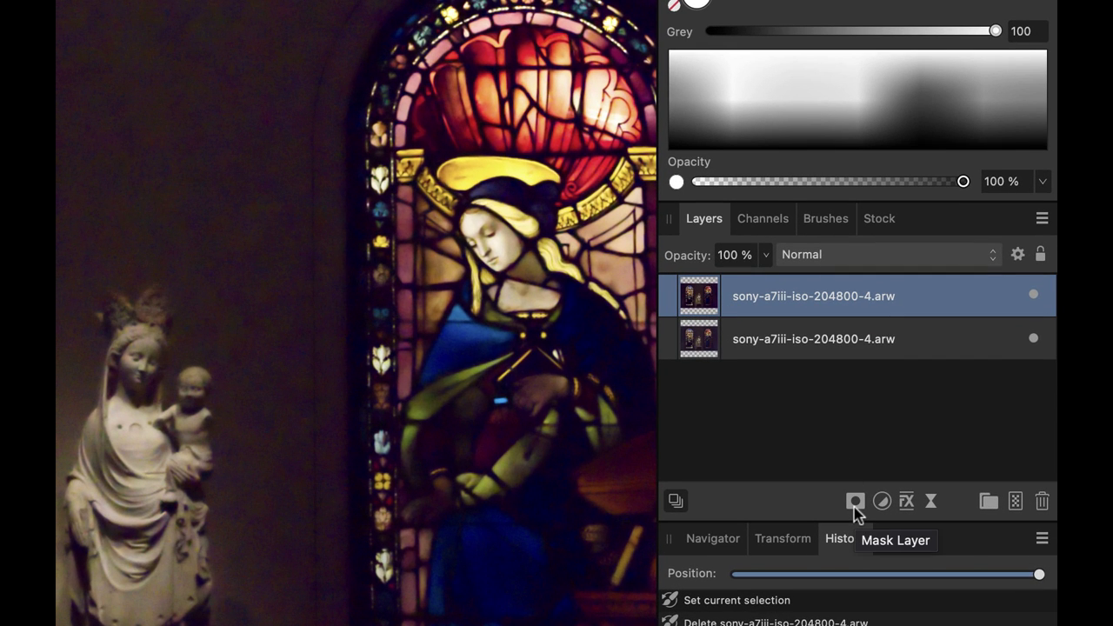
- Add a Compound Mask to the top layer and expand the layer to show it
{"action": "left_click", "coordinate": [854, 508]}
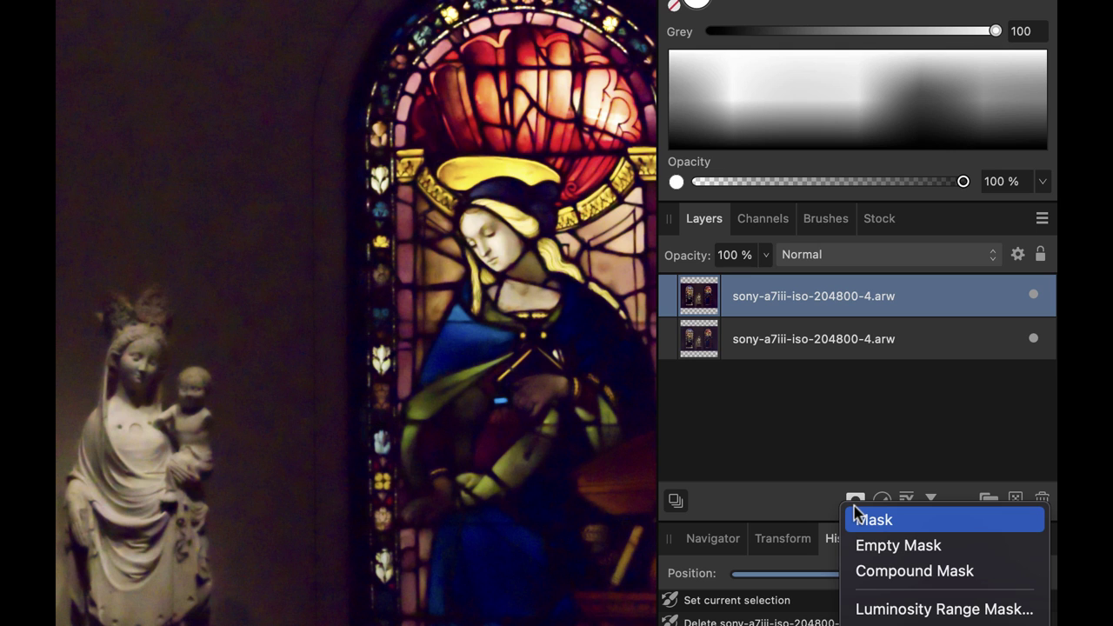
{"action": "left_click", "coordinate": [869, 574]}
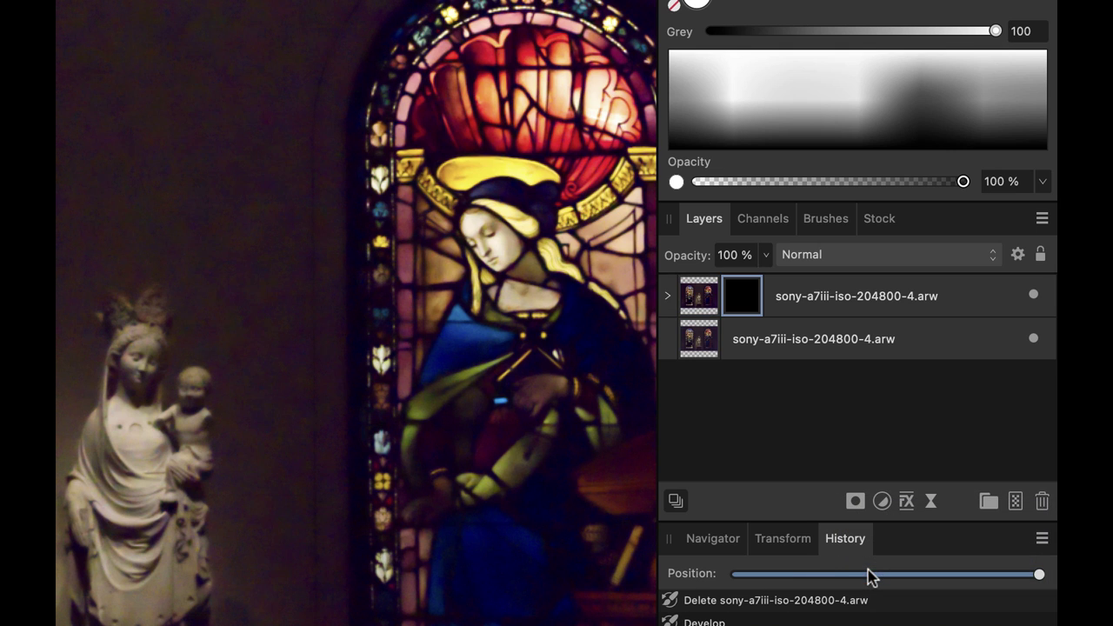
{"action": "left_click", "coordinate": [668, 297]}
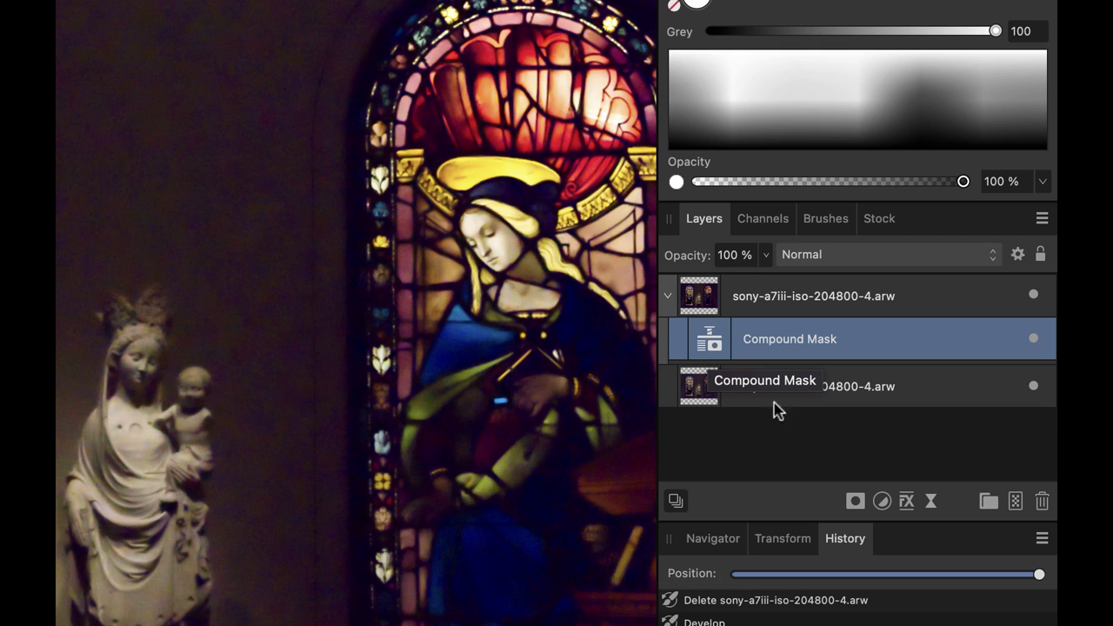
{"action": "left_click", "coordinate": [856, 503]}
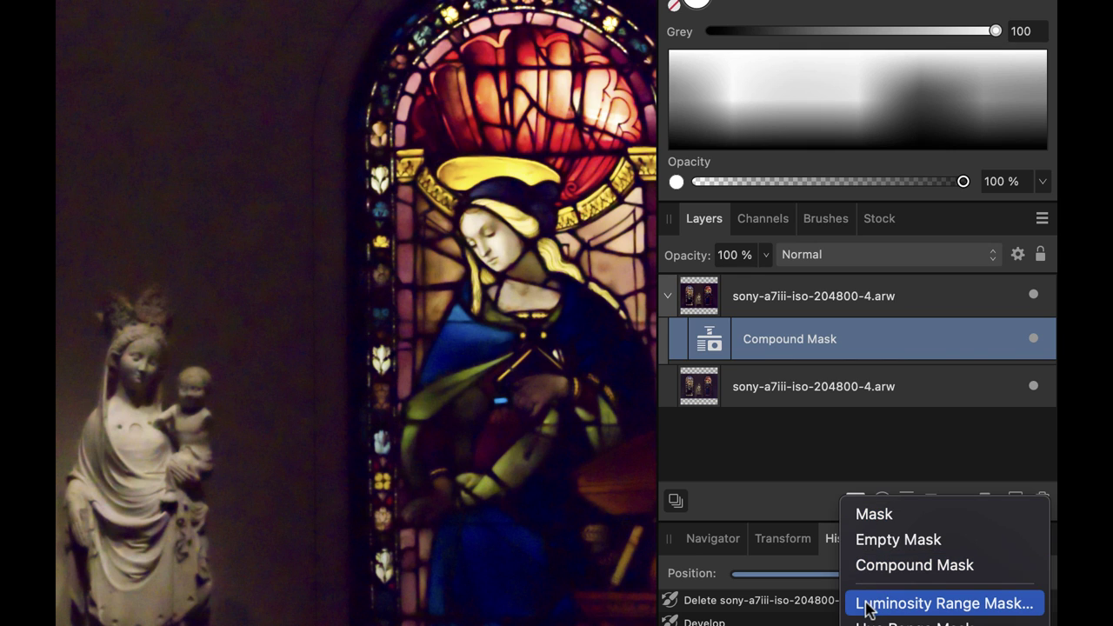
- Add a Luminosity Range Mask and nest it inside the top layer's Compound Mask
{"action": "left_click", "coordinate": [944, 604]}
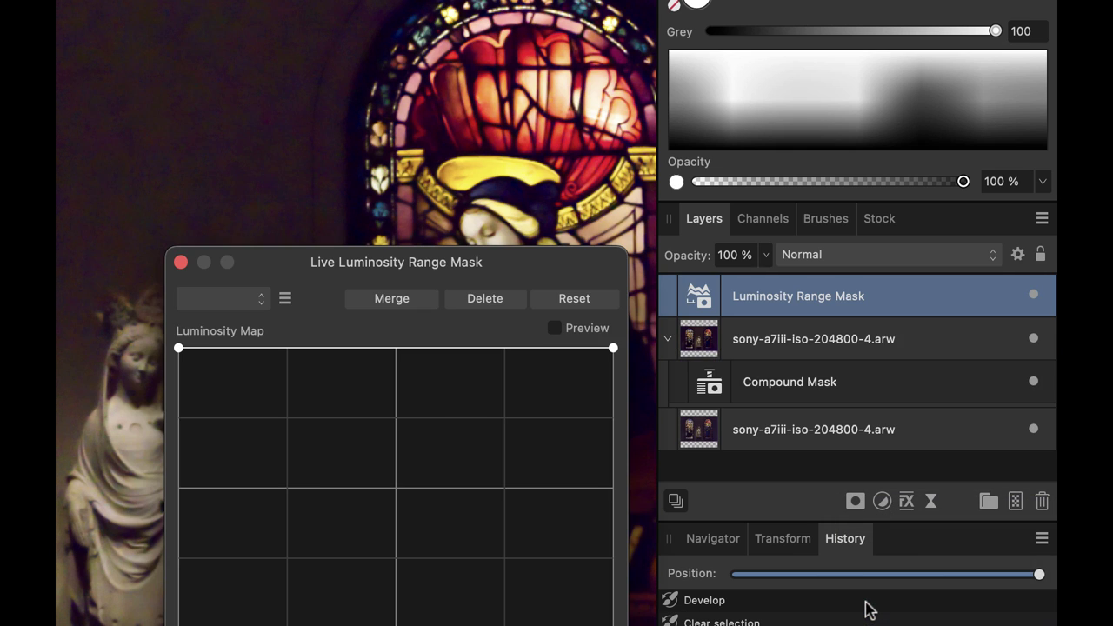
{"action": "left_click_drag", "start_coordinate": [573, 265], "coordinate": [631, 444]}
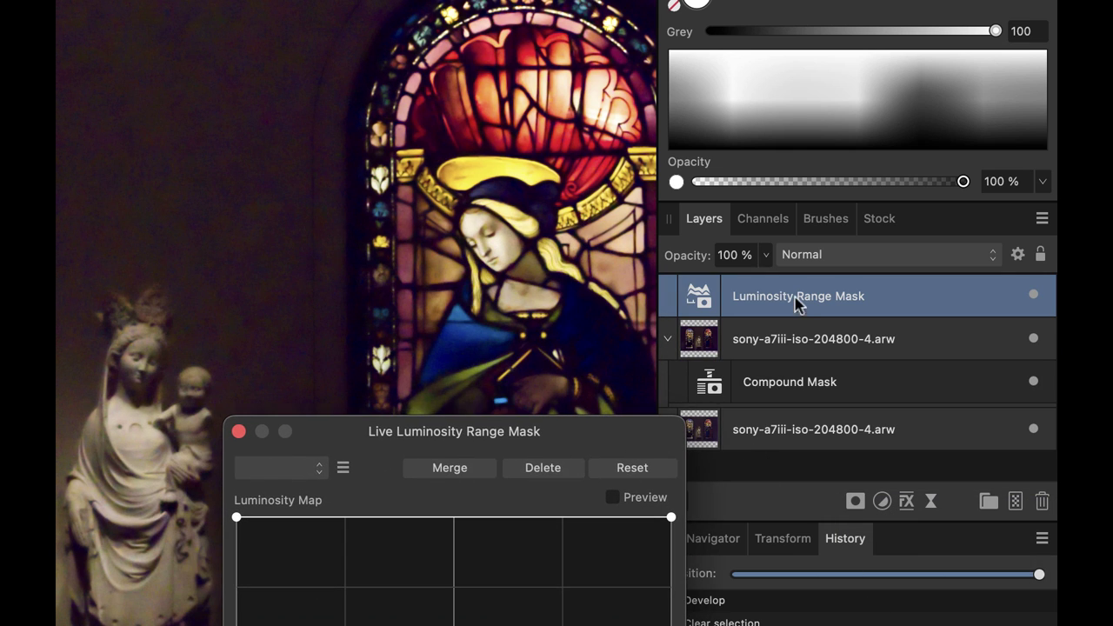
{"action": "left_click_drag", "start_coordinate": [796, 300], "coordinate": [806, 389]}
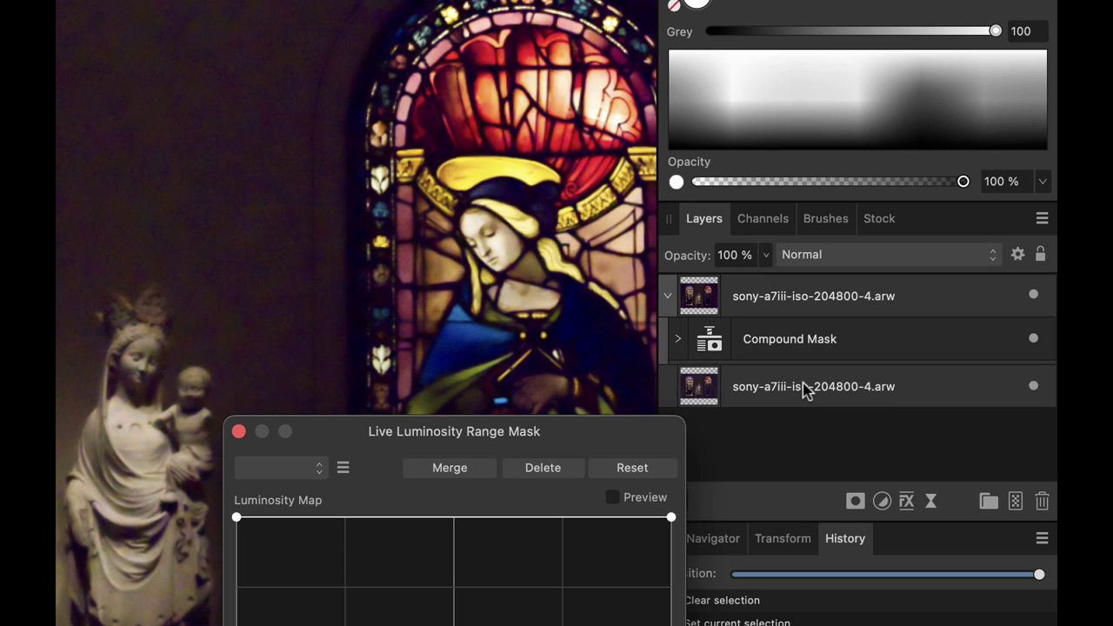
{"action": "left_click", "coordinate": [678, 339]}
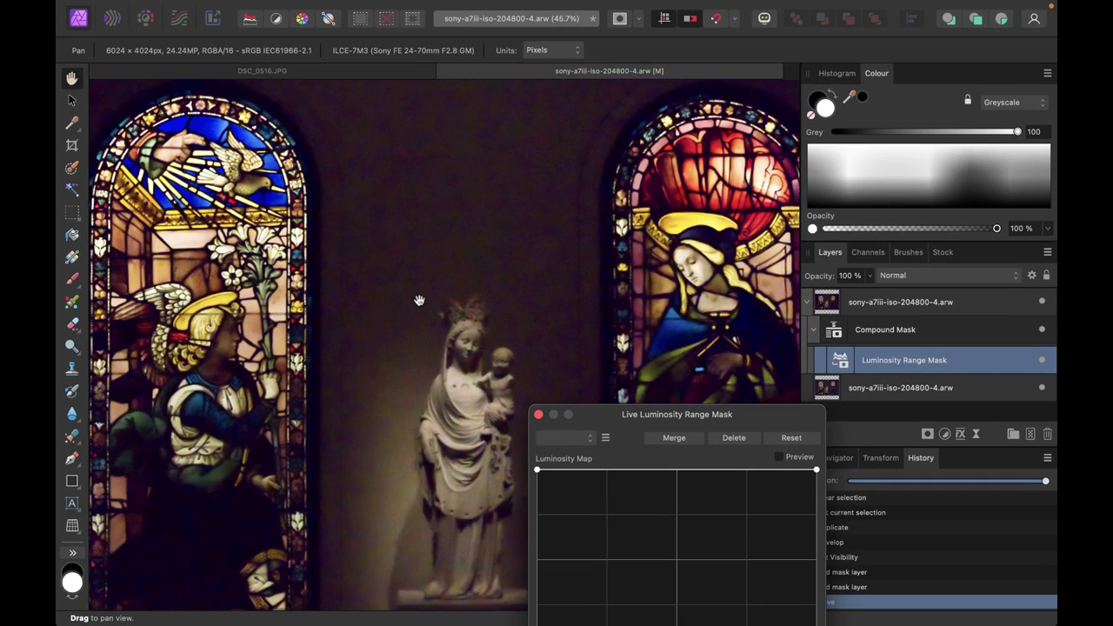
- Hide the denoised top layer and zoom around the statue to compare with the noisy original
{"action": "scroll", "coordinate": [419, 300], "scroll_direction": "up", "scroll_amount": 5}
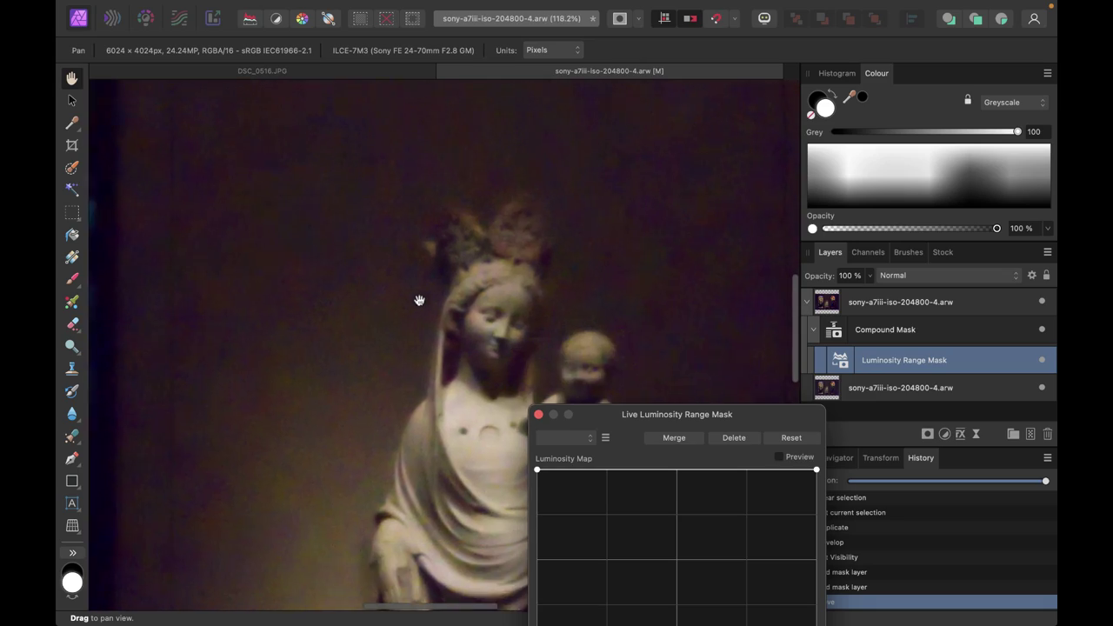
{"action": "left_click", "coordinate": [1029, 303]}
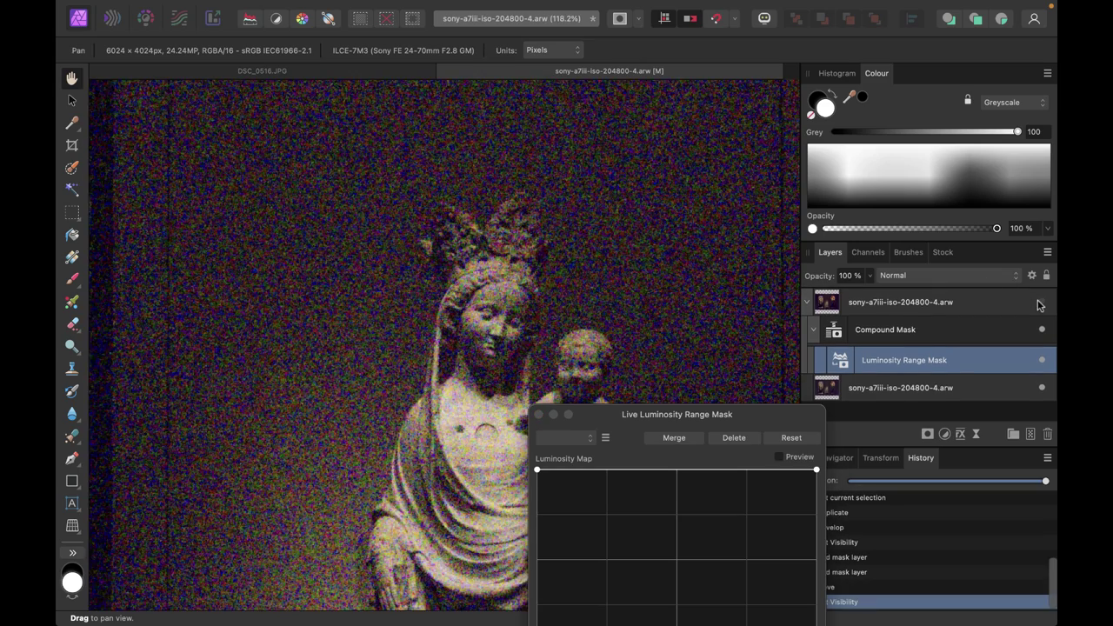
{"action": "scroll", "coordinate": [570, 351], "scroll_direction": "up", "scroll_amount": 3}
{"action": "scroll", "coordinate": [570, 351], "scroll_direction": "up", "scroll_amount": 2}
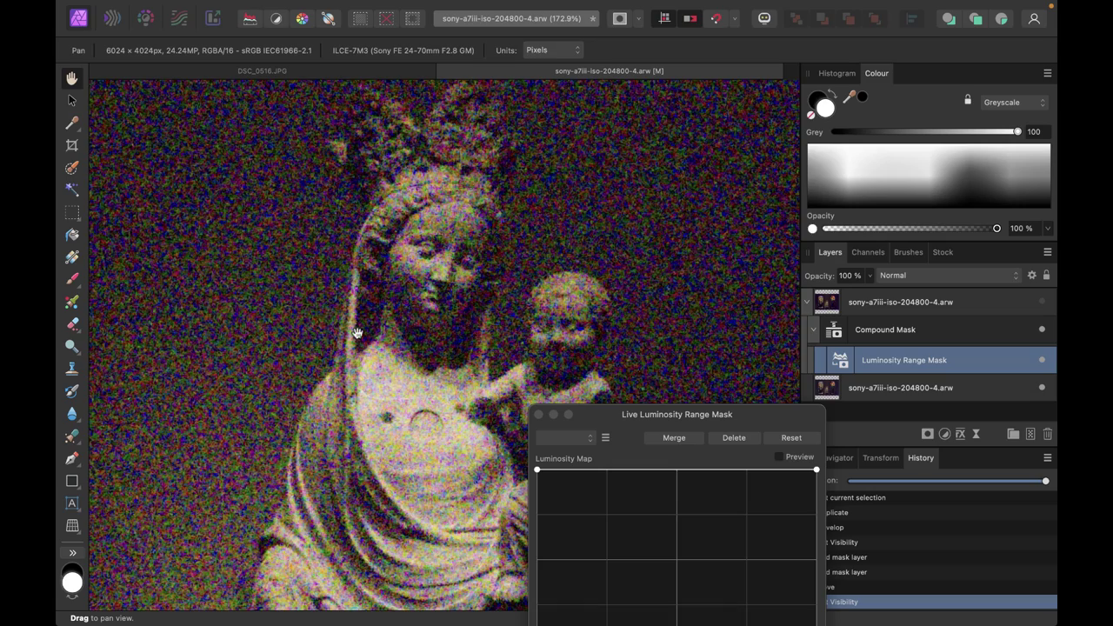
{"action": "scroll", "coordinate": [356, 333], "scroll_direction": "left", "scroll_amount": 3}
{"action": "scroll", "coordinate": [357, 333], "scroll_direction": "up", "scroll_amount": 2}
{"action": "scroll", "coordinate": [356, 333], "scroll_direction": "left", "scroll_amount": 3}
{"action": "scroll", "coordinate": [356, 334], "scroll_direction": "down", "scroll_amount": 2}
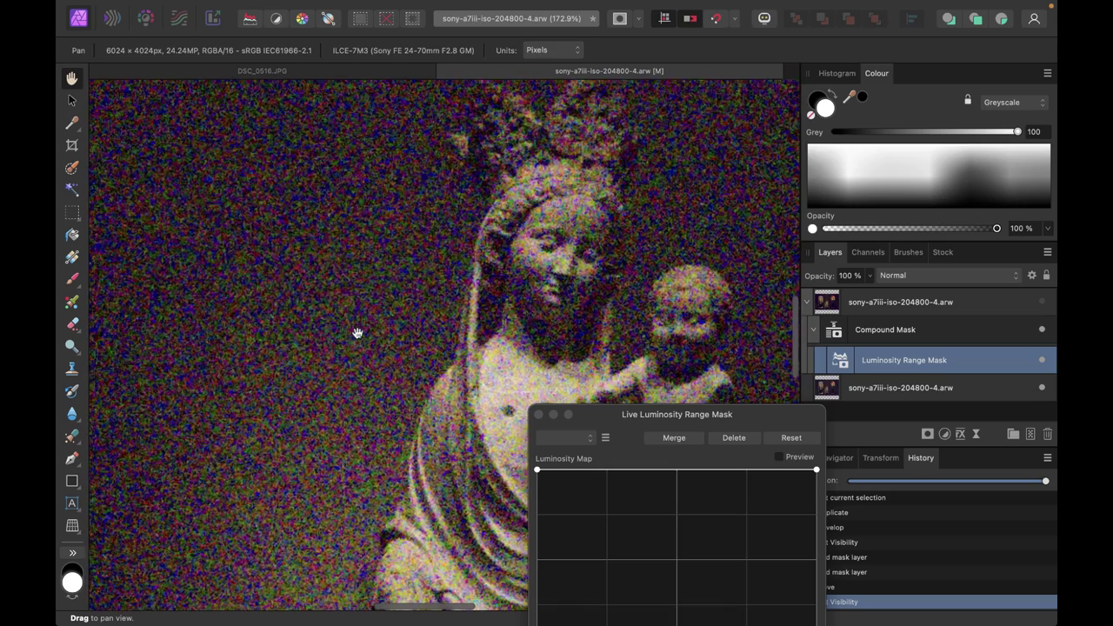
{"action": "scroll", "coordinate": [328, 301], "scroll_direction": "down", "scroll_amount": 5}
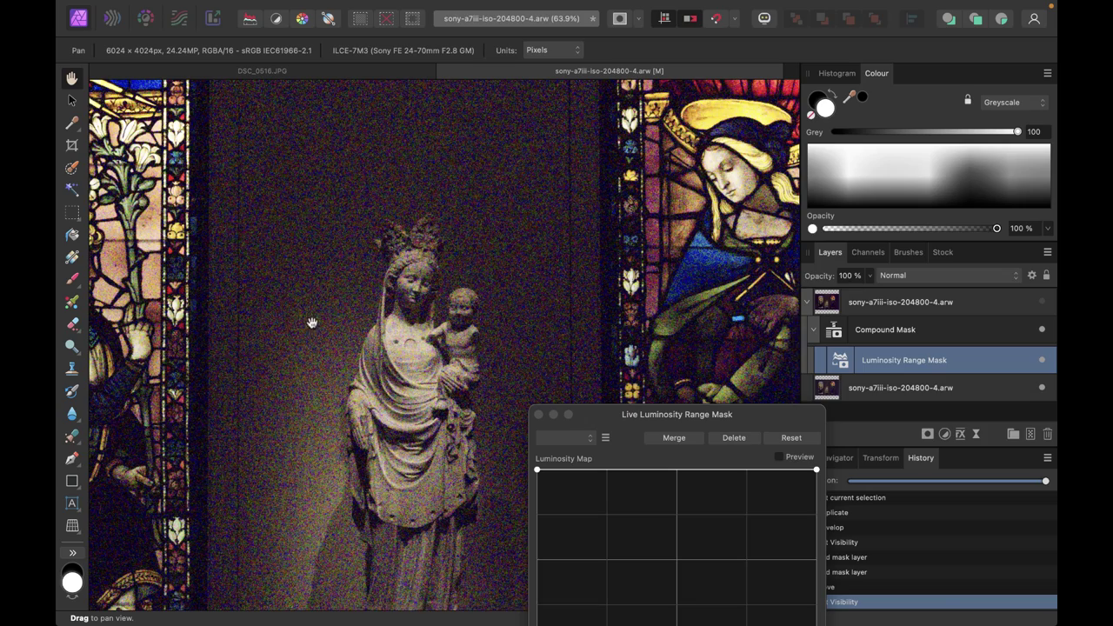
{"action": "scroll", "coordinate": [344, 252], "scroll_direction": "up", "scroll_amount": 4}
{"action": "scroll", "coordinate": [345, 306], "scroll_direction": "right", "scroll_amount": 5}
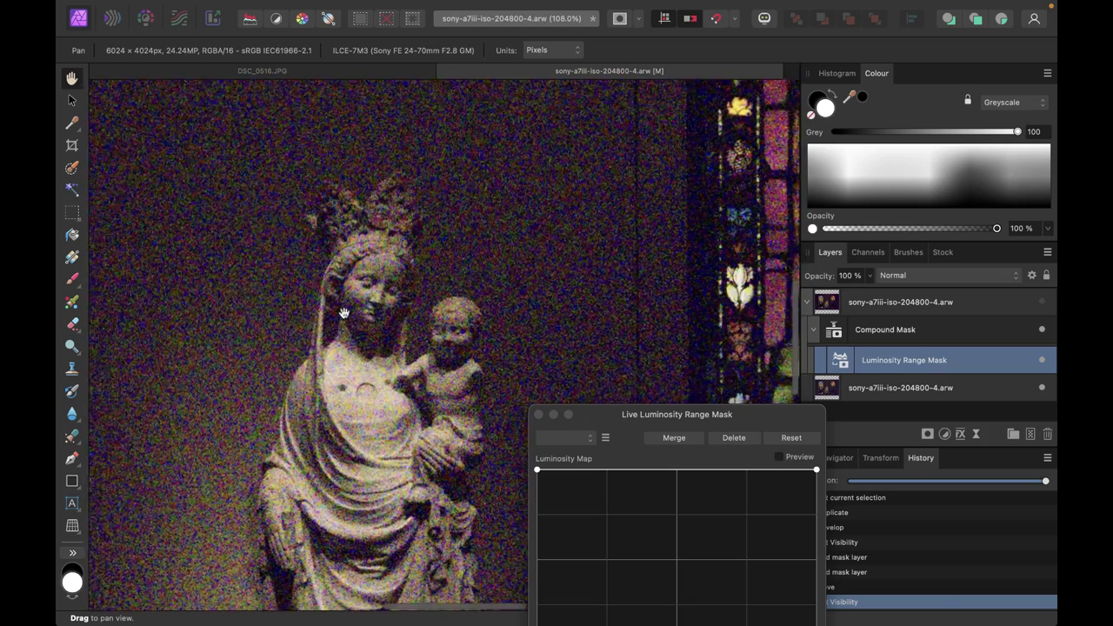
{"action": "scroll", "coordinate": [344, 313], "scroll_direction": "right", "scroll_amount": 5}
{"action": "scroll", "coordinate": [343, 313], "scroll_direction": "left", "scroll_amount": 3}
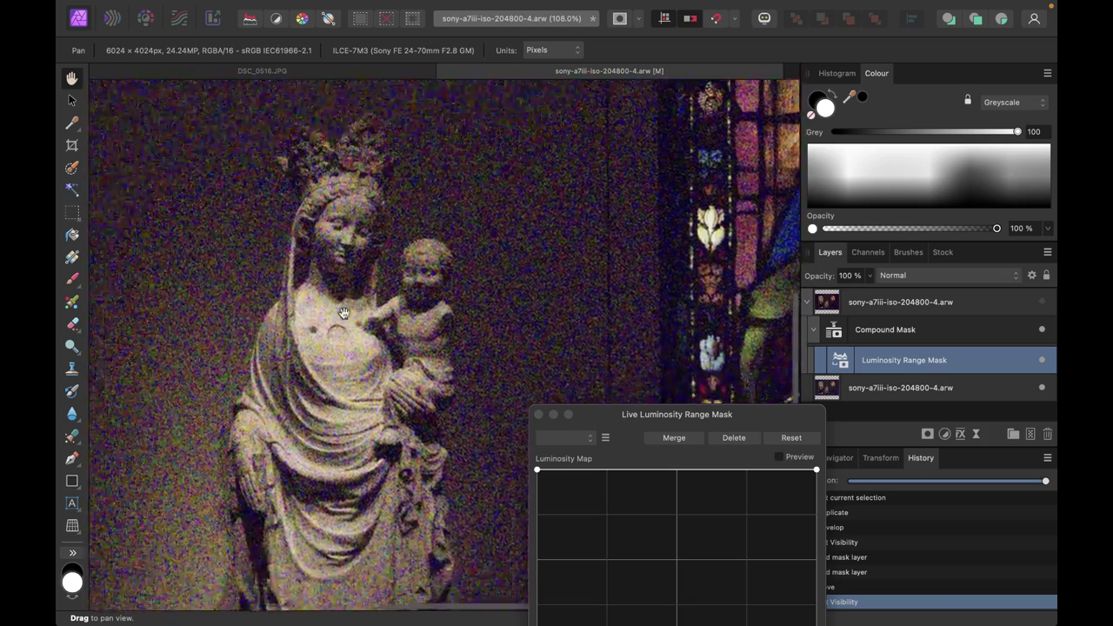
{"action": "scroll", "coordinate": [343, 313], "scroll_direction": "right", "scroll_amount": 8}
{"action": "scroll", "coordinate": [344, 314], "scroll_direction": "up", "scroll_amount": 5}
{"action": "scroll", "coordinate": [343, 313], "scroll_direction": "left", "scroll_amount": 3}
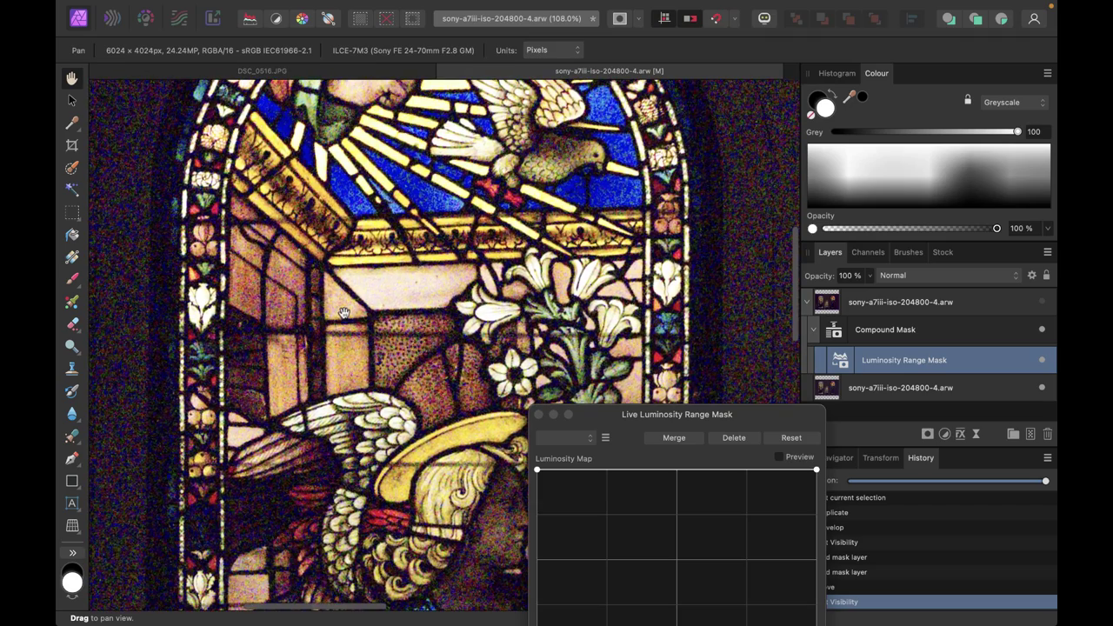
{"action": "scroll", "coordinate": [403, 283], "scroll_direction": "up", "scroll_amount": 3}
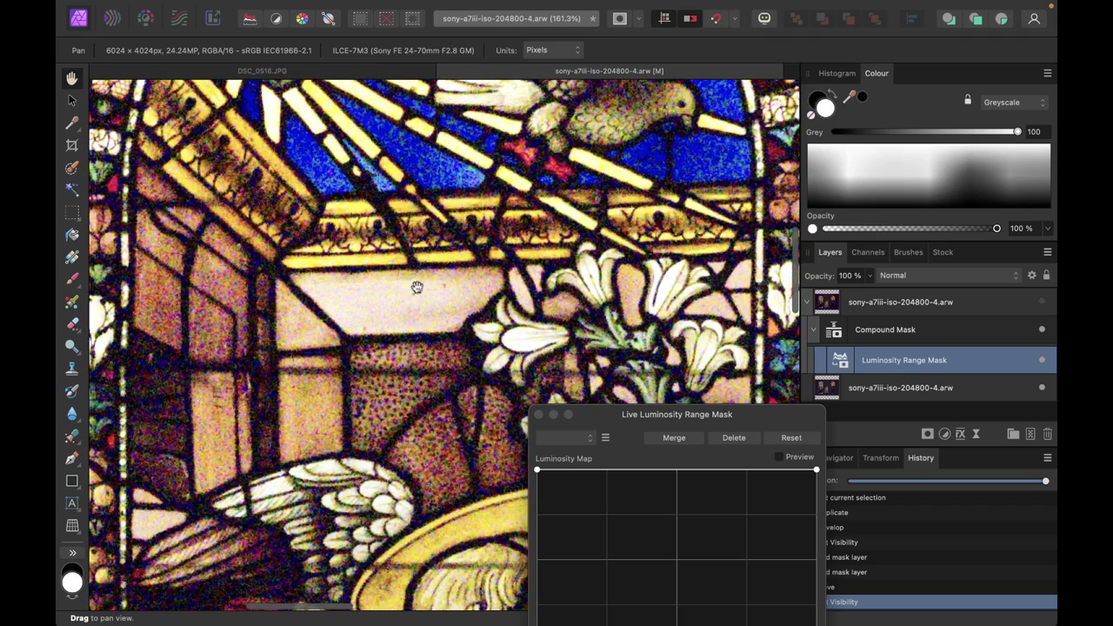
{"action": "scroll", "coordinate": [427, 288], "scroll_direction": "right", "scroll_amount": 15}
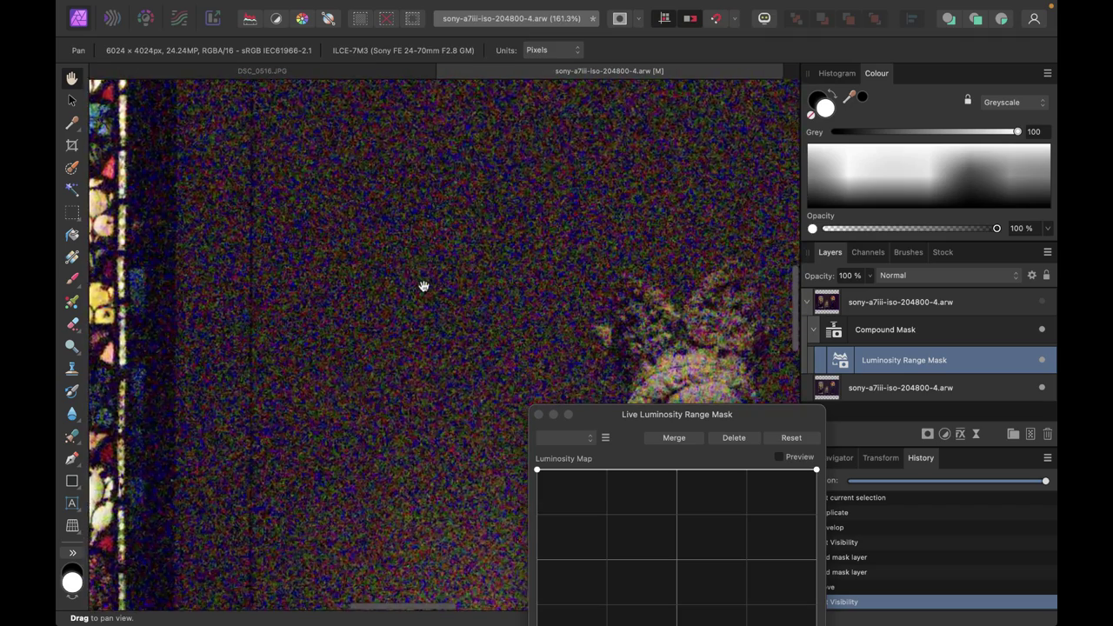
{"action": "scroll", "coordinate": [522, 305], "scroll_direction": "down", "scroll_amount": 4}
{"action": "scroll", "coordinate": [522, 304], "scroll_direction": "right", "scroll_amount": 3}
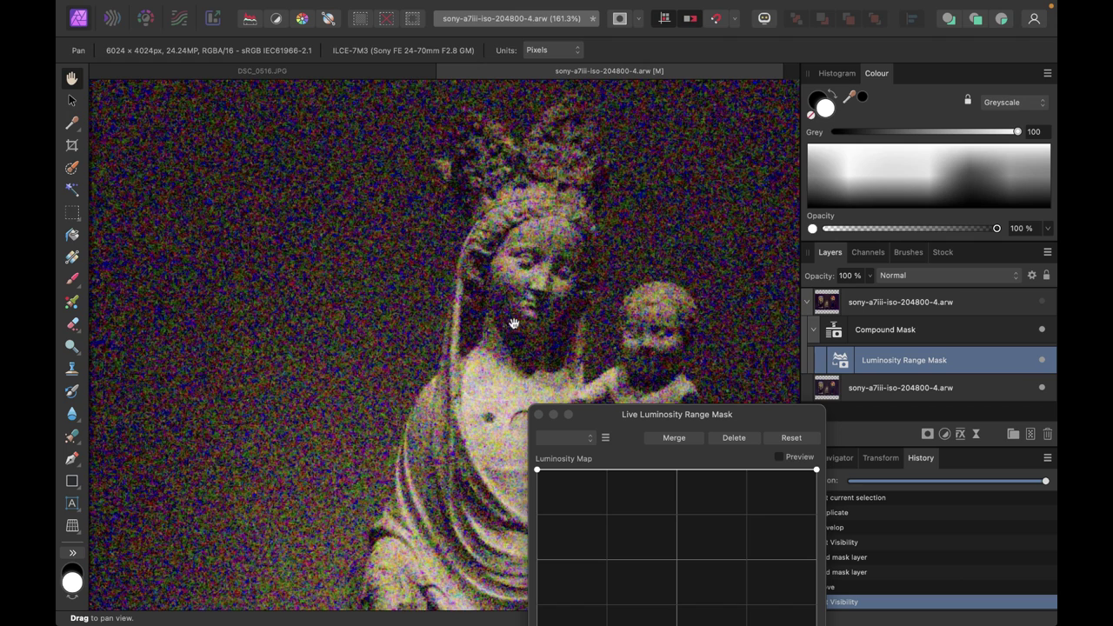
{"action": "scroll", "coordinate": [514, 324], "scroll_direction": "down", "scroll_amount": 1}
{"action": "scroll", "coordinate": [514, 324], "scroll_direction": "right", "scroll_amount": 1}
{"action": "scroll", "coordinate": [514, 324], "scroll_direction": "down", "scroll_amount": 2}
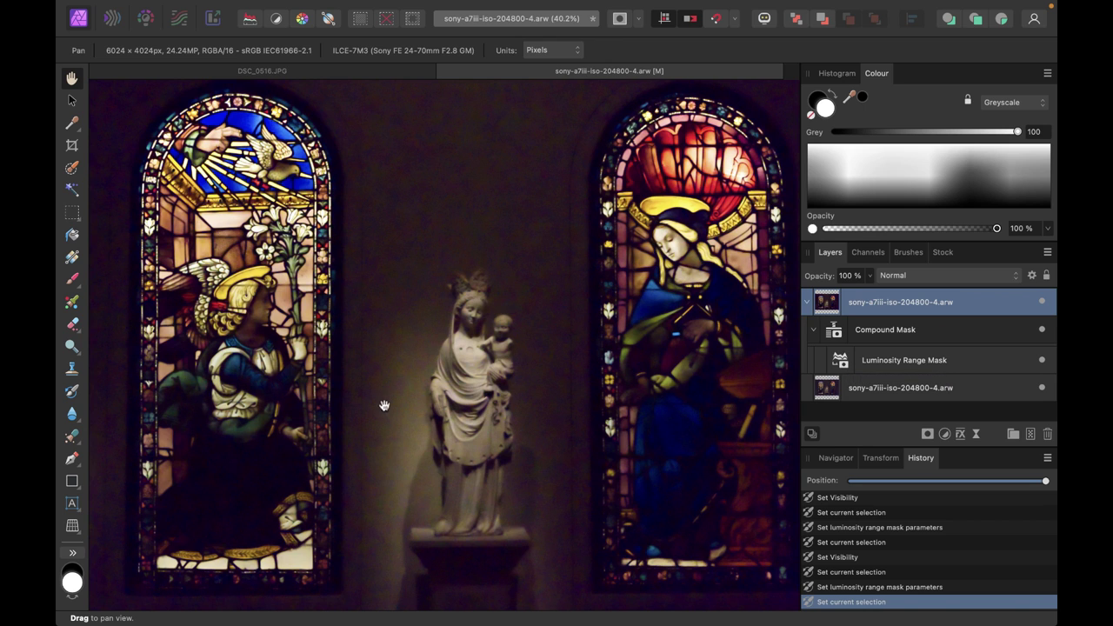
- Reopen the Luminosity Range Mask, enable Preview, and drag the curve's right end down to invert it
{"action": "double_click", "coordinate": [840, 362]}
{"action": "left_click_drag", "start_coordinate": [743, 286], "coordinate": [958, 311]}
{"action": "left_click", "coordinate": [950, 321]}
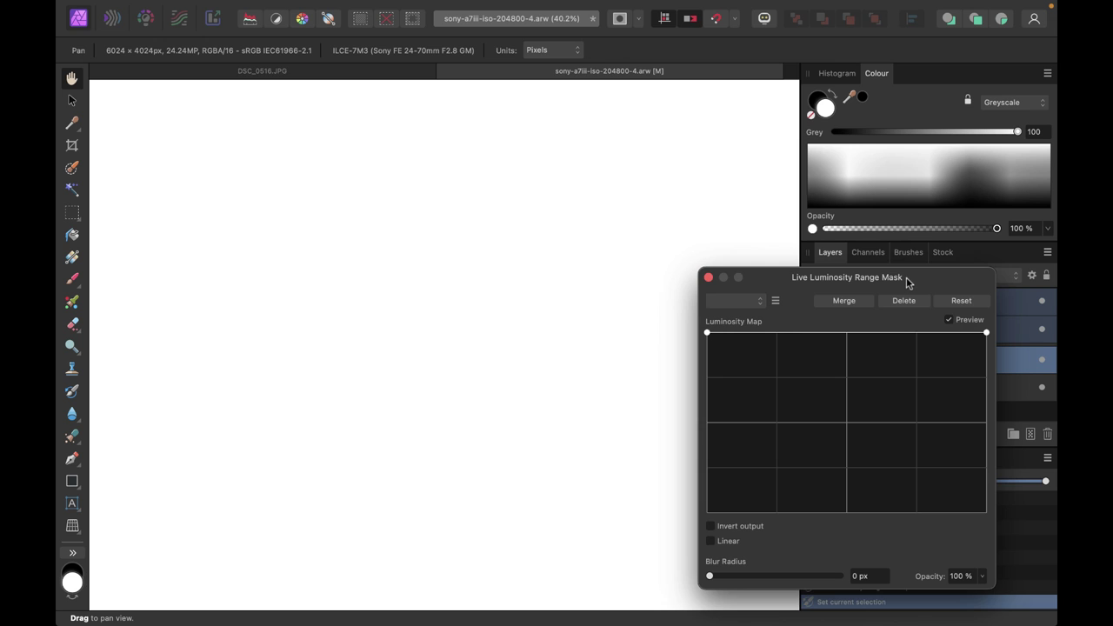
{"action": "left_click_drag", "start_coordinate": [907, 281], "coordinate": [864, 333]}
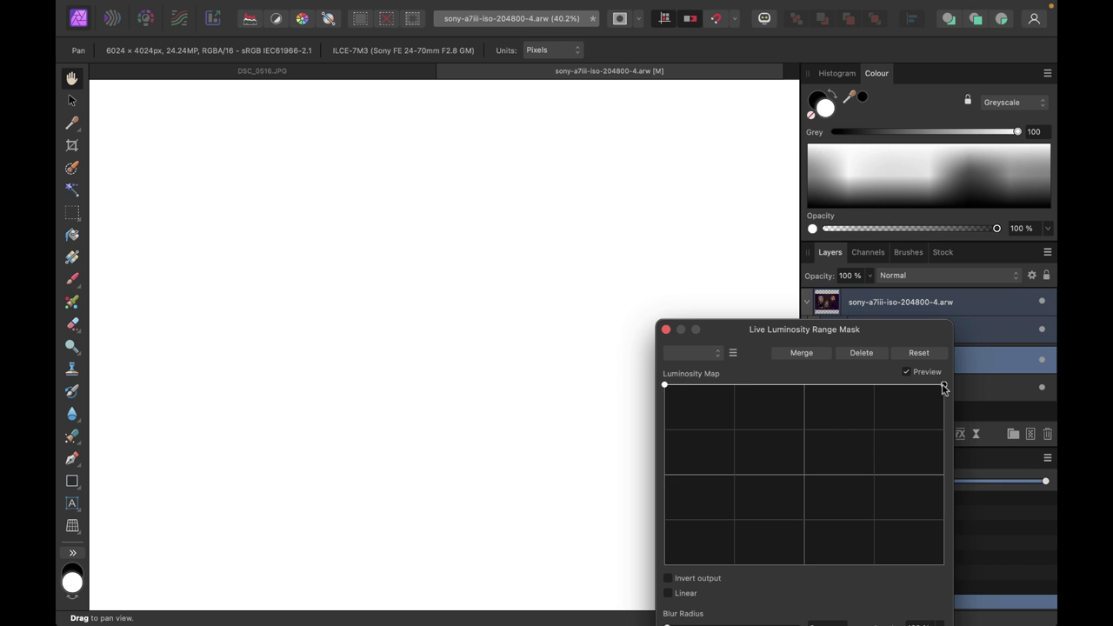
{"action": "left_click_drag", "start_coordinate": [943, 385], "coordinate": [946, 565]}
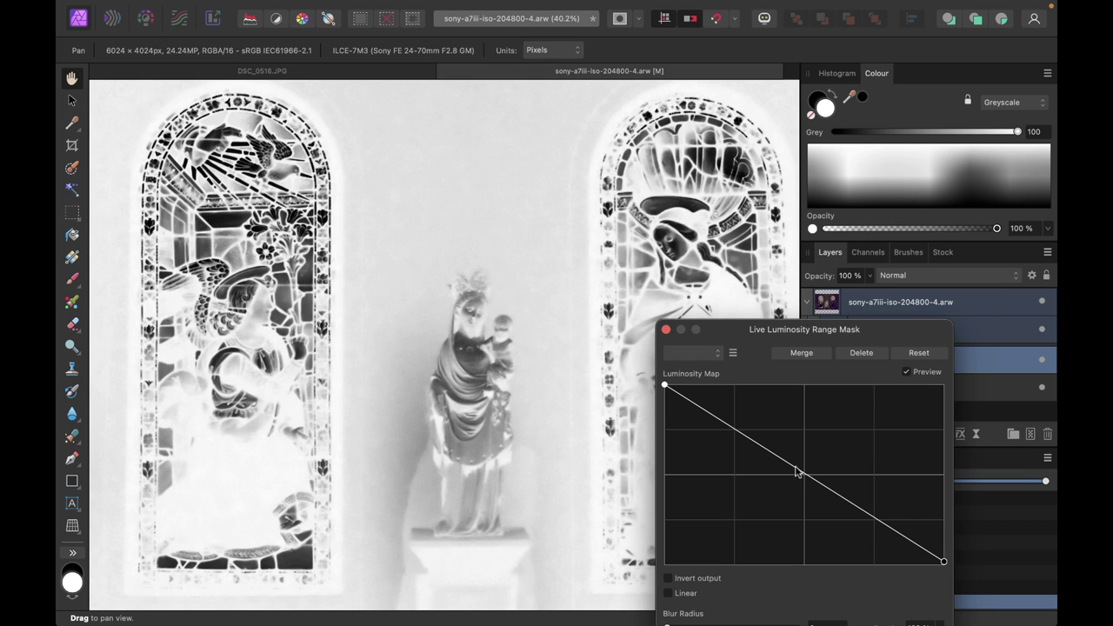
- Shape the Luminosity Map curve high on the left, falling to zero on the right
{"action": "left_click_drag", "start_coordinate": [797, 471], "coordinate": [861, 485]}
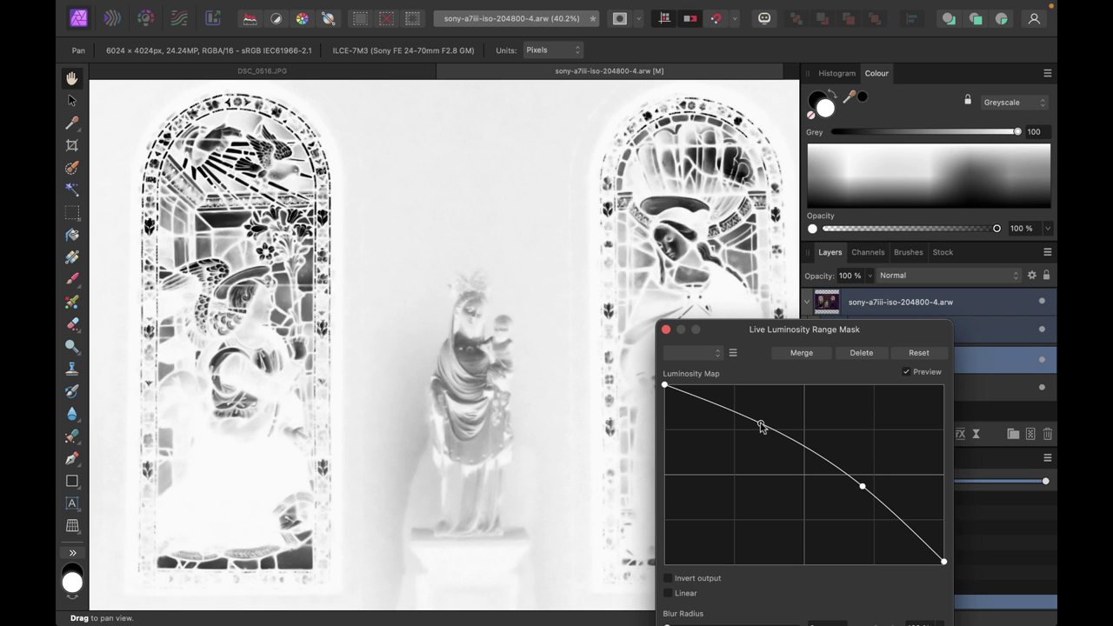
{"action": "left_click_drag", "start_coordinate": [761, 426], "coordinate": [720, 408]}
{"action": "left_click_drag", "start_coordinate": [862, 485], "coordinate": [842, 532]}
{"action": "left_click", "coordinate": [789, 477]}
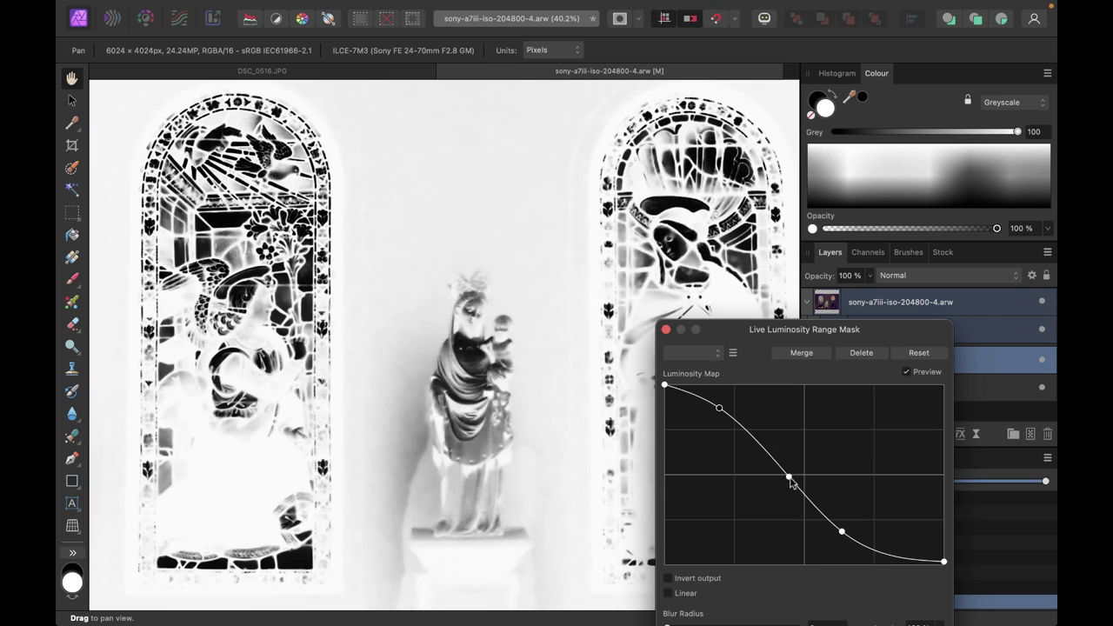
{"action": "left_click_drag", "start_coordinate": [789, 478], "coordinate": [776, 502]}
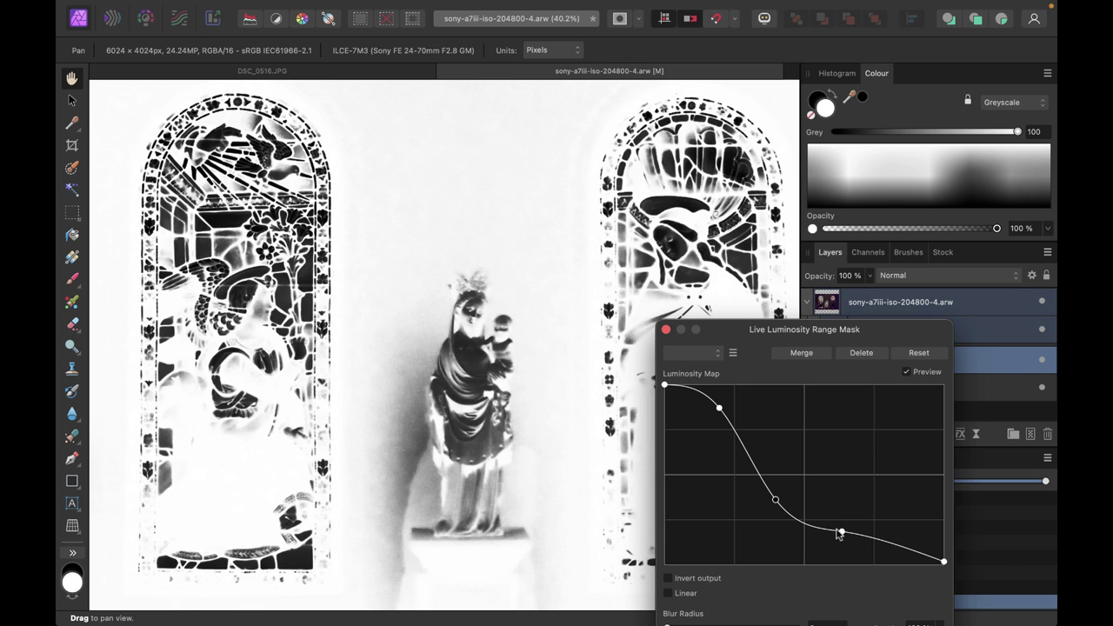
{"action": "left_click_drag", "start_coordinate": [839, 533], "coordinate": [830, 559]}
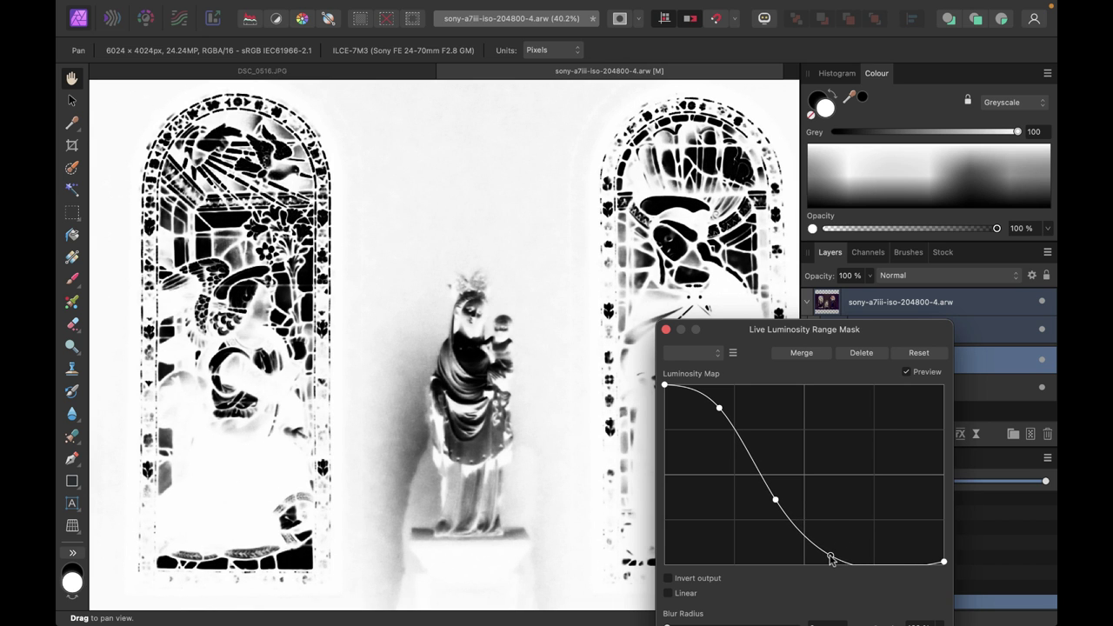
- Zoom and pan over the mask preview to check the dark statue and window leading
{"action": "scroll", "coordinate": [420, 301], "scroll_direction": "up", "scroll_amount": 8}
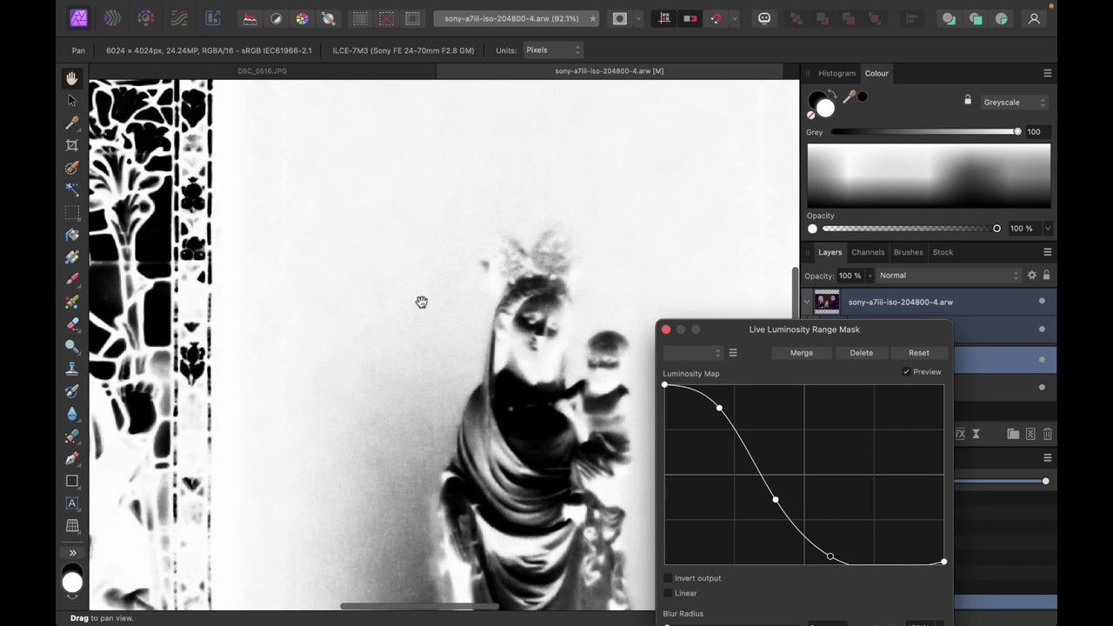
{"action": "scroll", "coordinate": [421, 301], "scroll_direction": "right", "scroll_amount": 5}
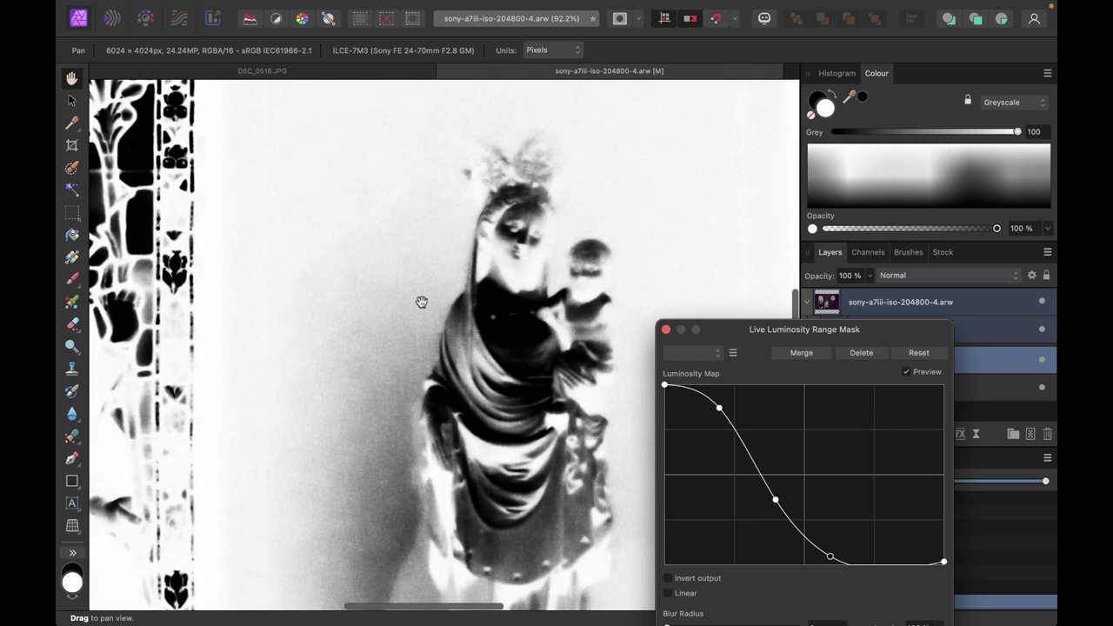
{"action": "scroll", "coordinate": [421, 301], "scroll_direction": "down", "scroll_amount": 8}
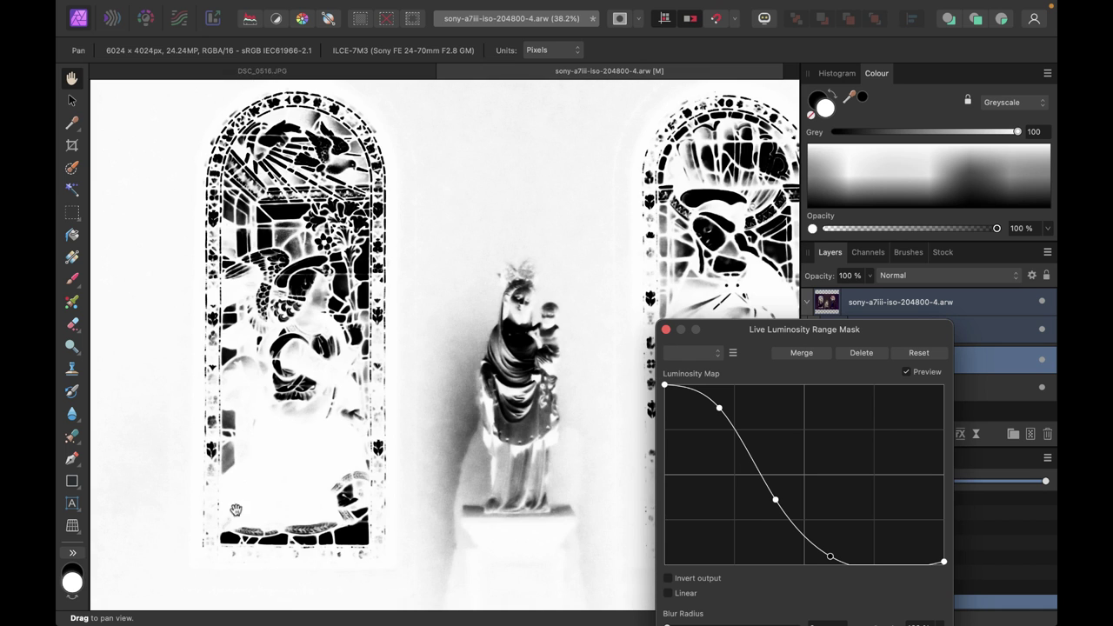
{"action": "scroll", "coordinate": [711, 155], "scroll_direction": "right", "scroll_amount": 3}
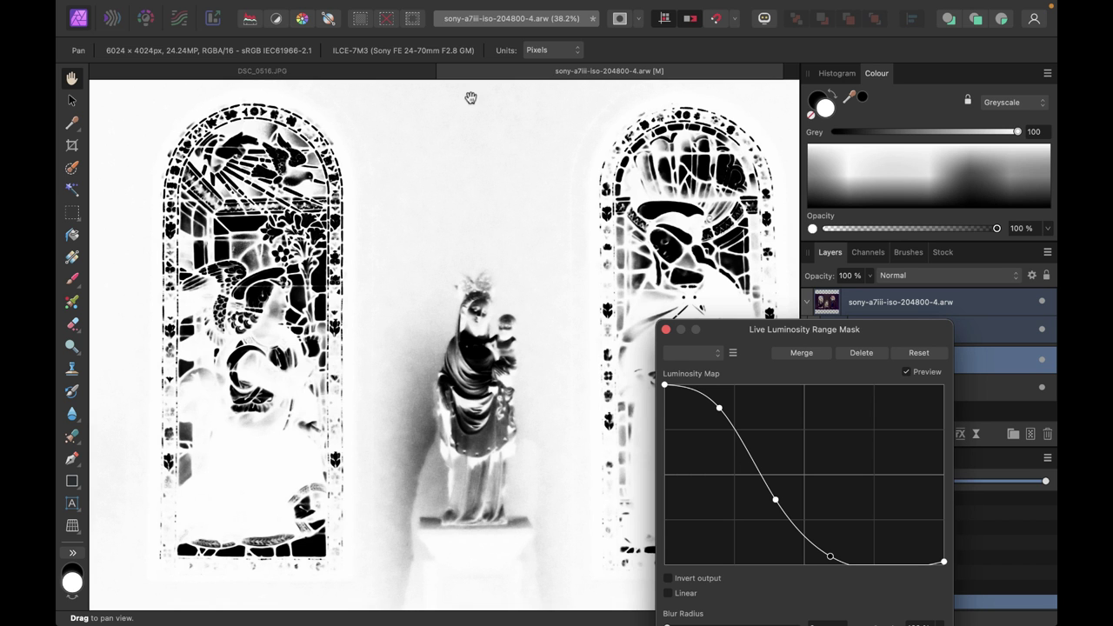
{"action": "scroll", "coordinate": [491, 335], "scroll_direction": "up", "scroll_amount": 2}
{"action": "scroll", "coordinate": [492, 335], "scroll_direction": "up", "scroll_amount": 2}
{"action": "scroll", "coordinate": [374, 380], "scroll_direction": "left", "scroll_amount": 3}
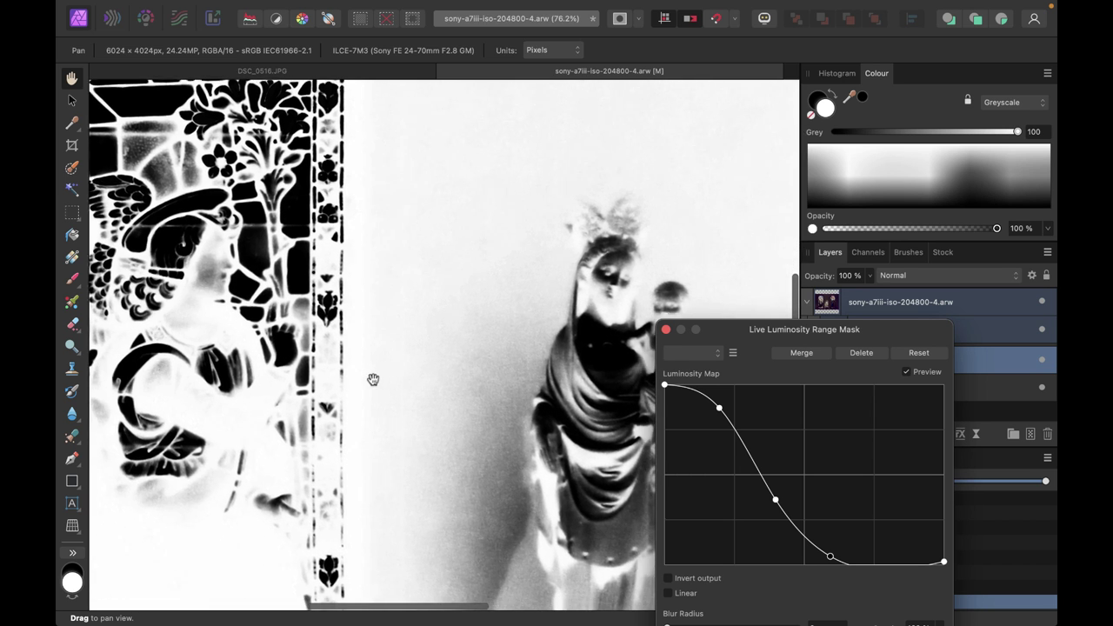
{"action": "scroll", "coordinate": [218, 153], "scroll_direction": "up", "scroll_amount": 2}
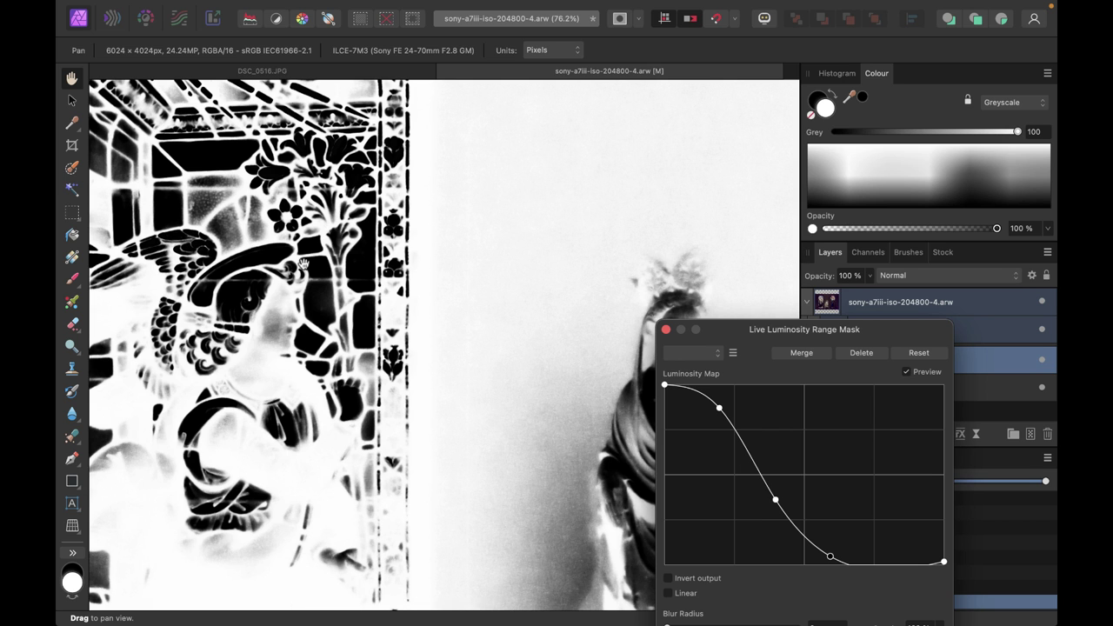
{"action": "scroll", "coordinate": [425, 313], "scroll_direction": "down", "scroll_amount": 3}
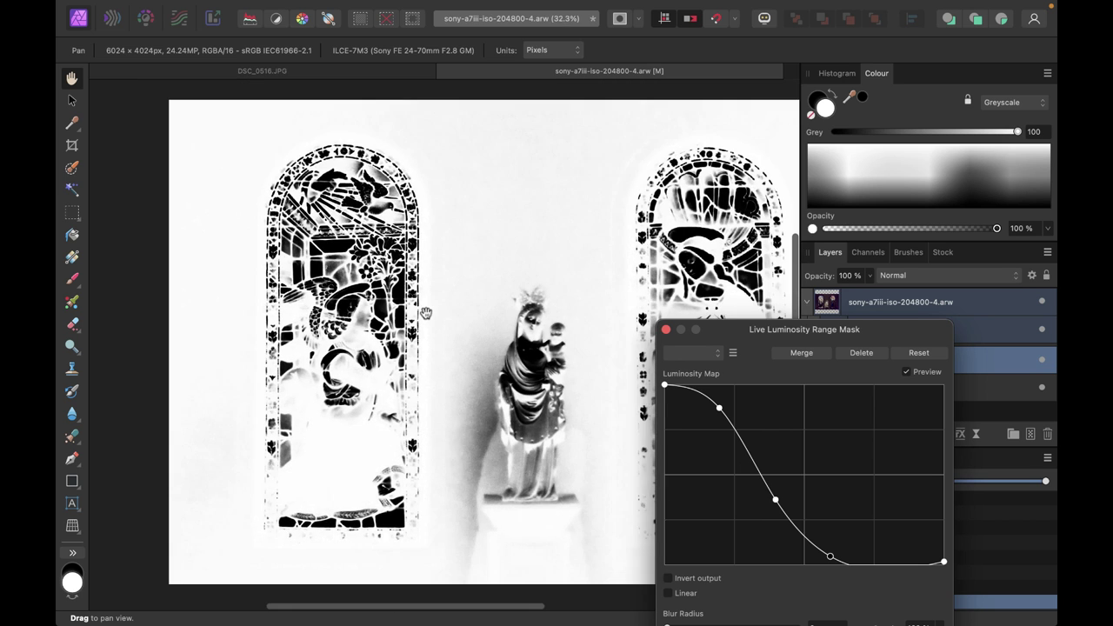
{"action": "scroll", "coordinate": [424, 313], "scroll_direction": "right", "scroll_amount": 3}
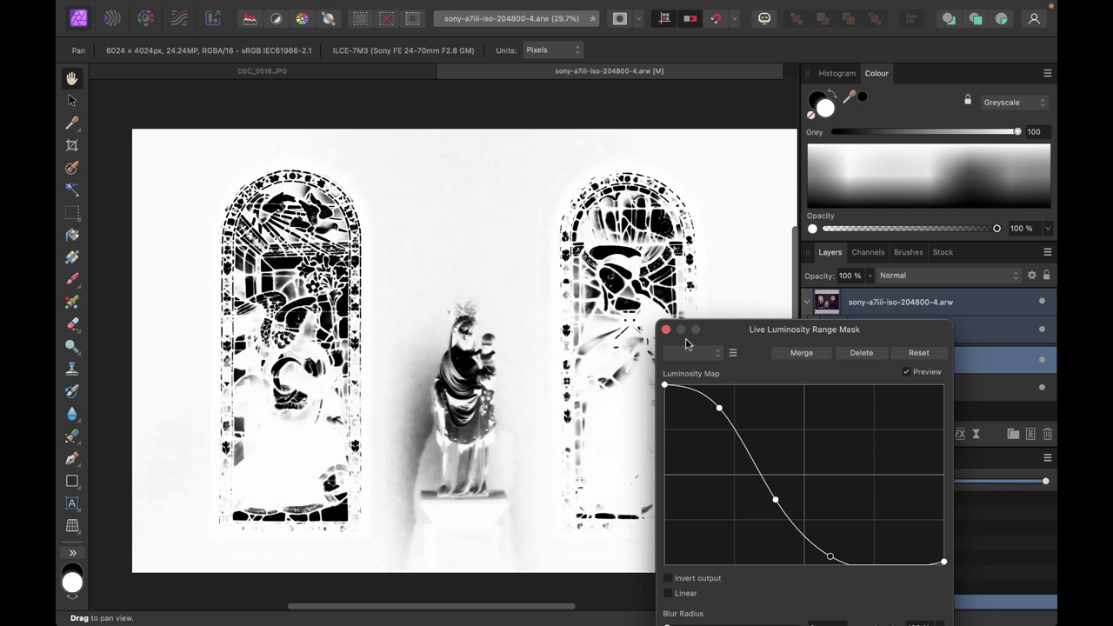
- Close the Luminosity Range Mask dialog and show the colour statue image at closer zoom
{"action": "left_click", "coordinate": [666, 330]}
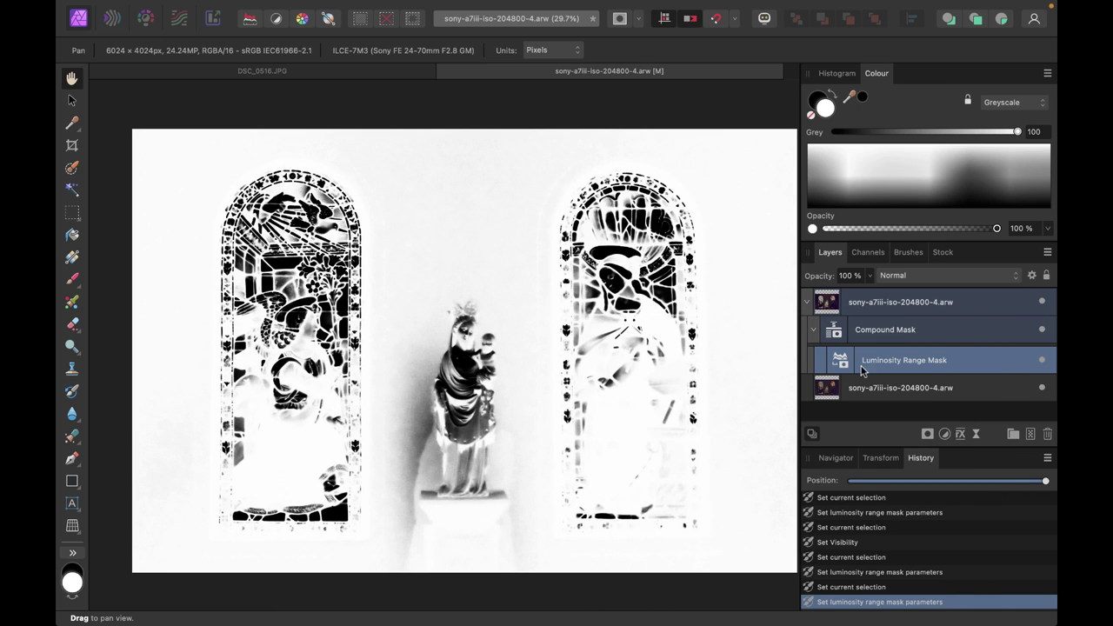
{"action": "left_click", "coordinate": [835, 309]}
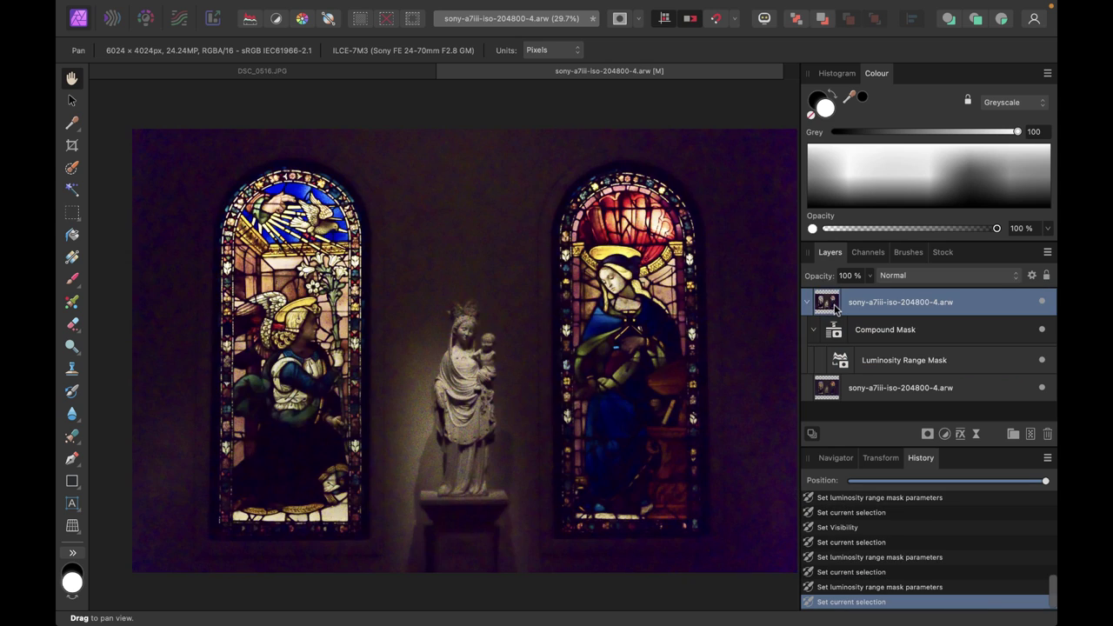
{"action": "key", "text": "super+9"}
{"action": "scroll", "coordinate": [636, 423], "scroll_direction": "down", "scroll_amount": 3}
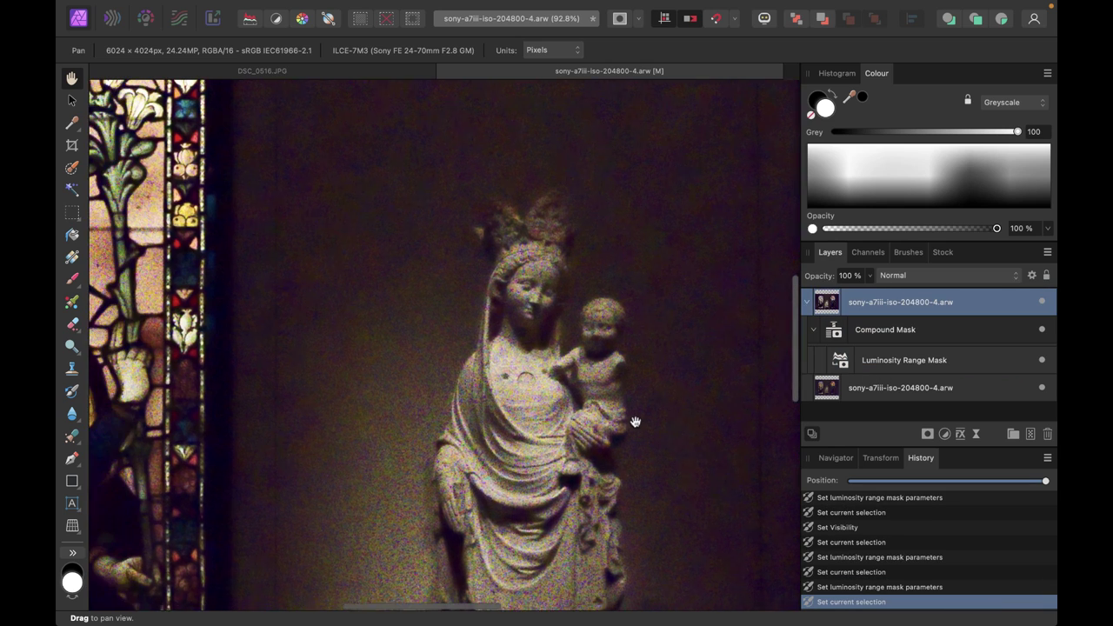
{"action": "scroll", "coordinate": [636, 423], "scroll_direction": "up", "scroll_amount": 3}
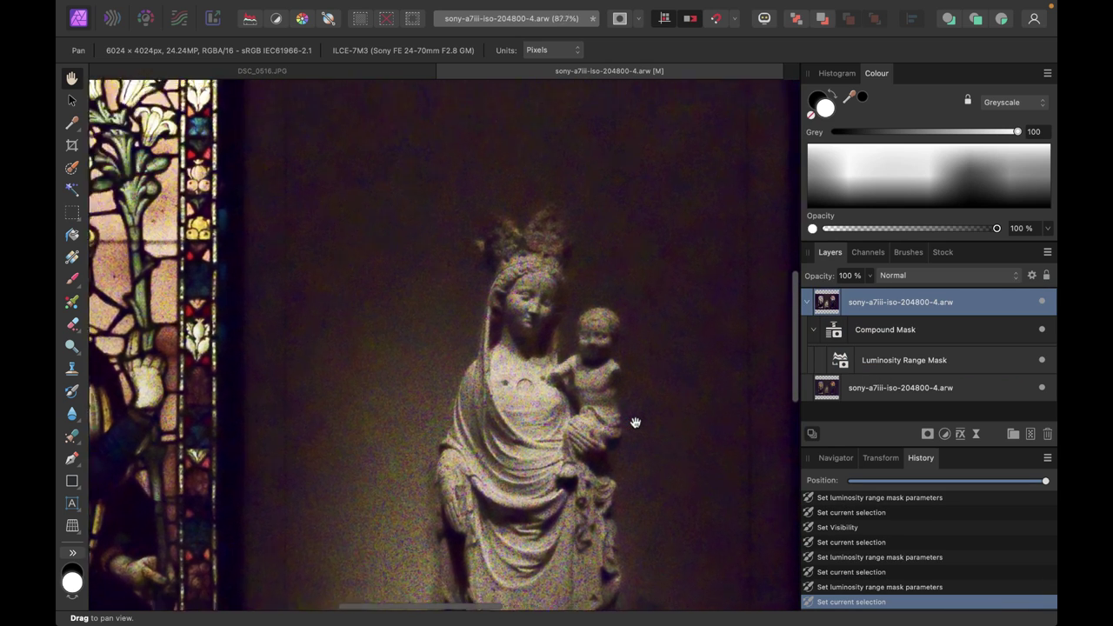
- Toggle the masked duplicate off and on at high zoom to compare noise against the original
{"action": "left_click", "coordinate": [1042, 303]}
{"action": "left_click", "coordinate": [1042, 303]}
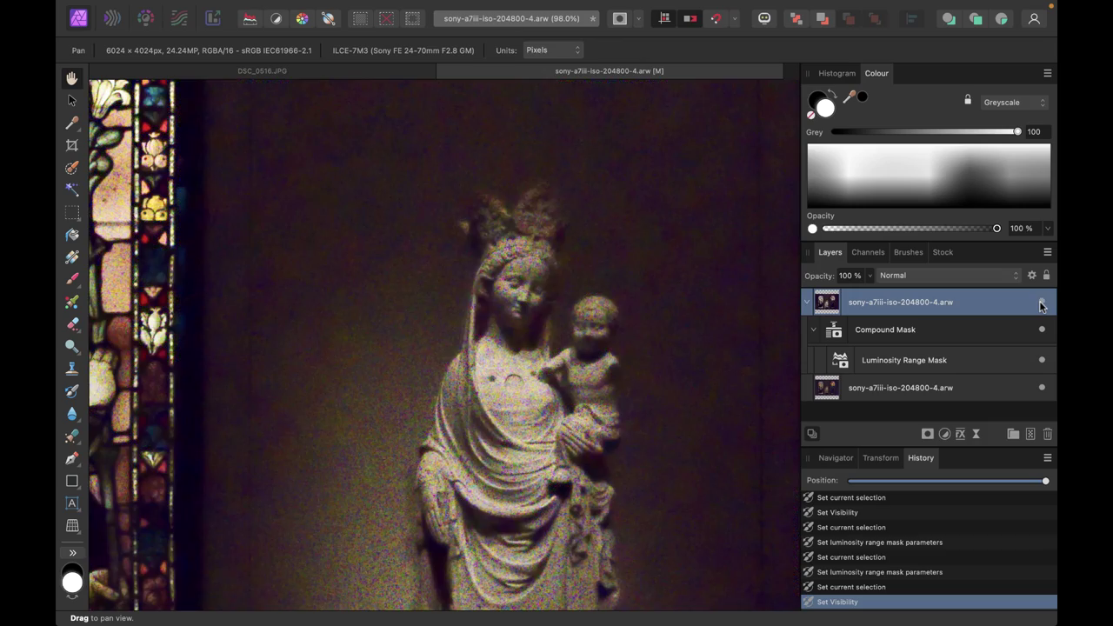
{"action": "key", "text": "super+equal"}
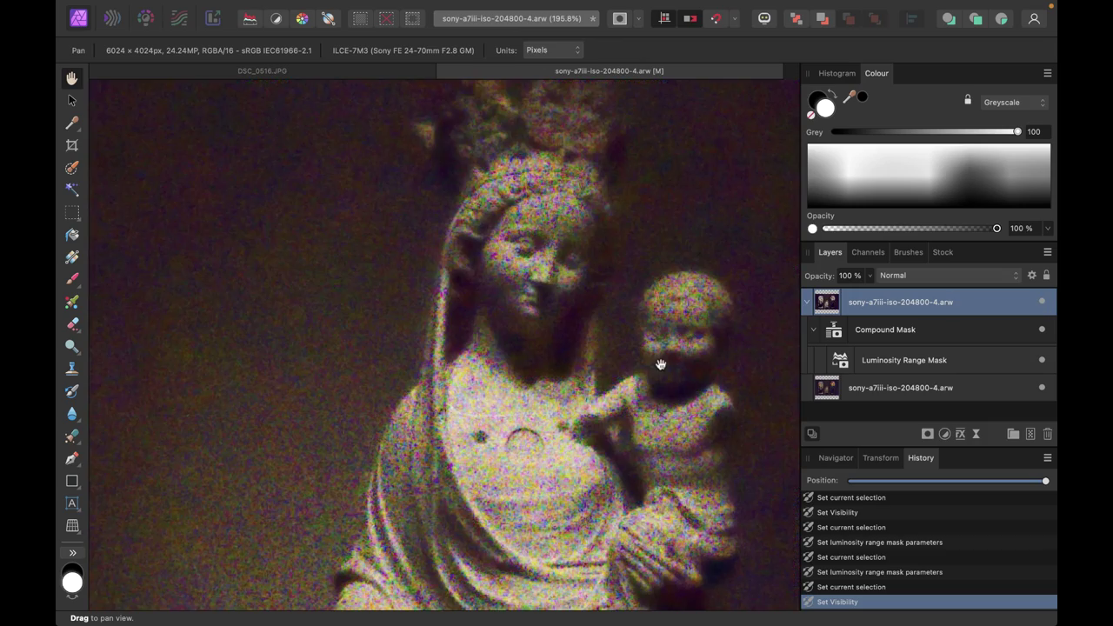
{"action": "scroll", "coordinate": [661, 365], "scroll_direction": "up", "scroll_amount": 5}
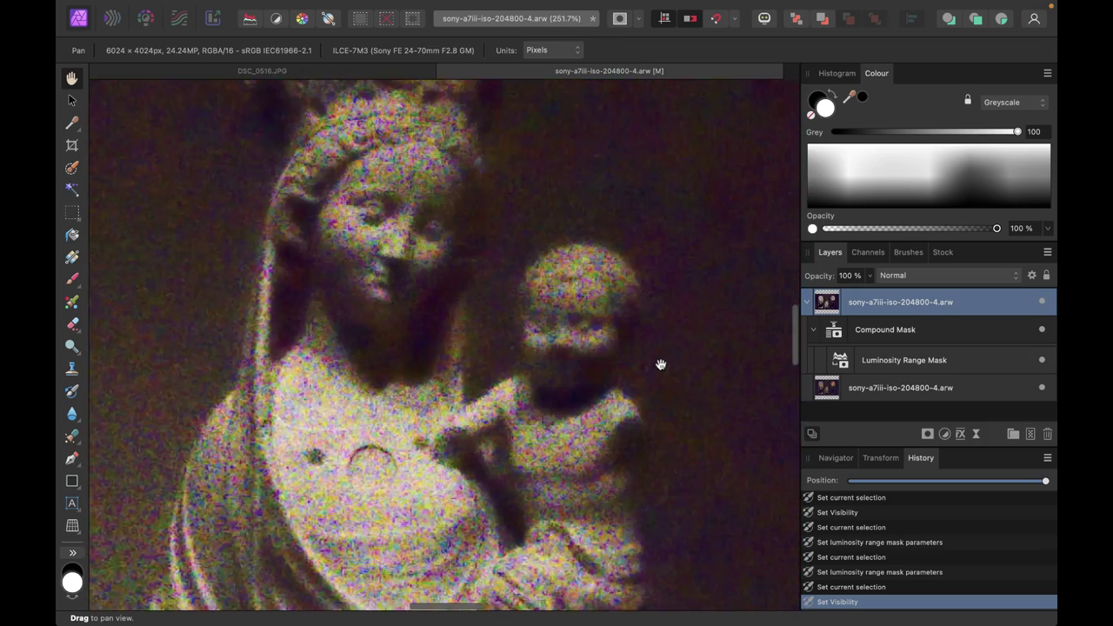
{"action": "scroll", "coordinate": [660, 365], "scroll_direction": "up", "scroll_amount": 5}
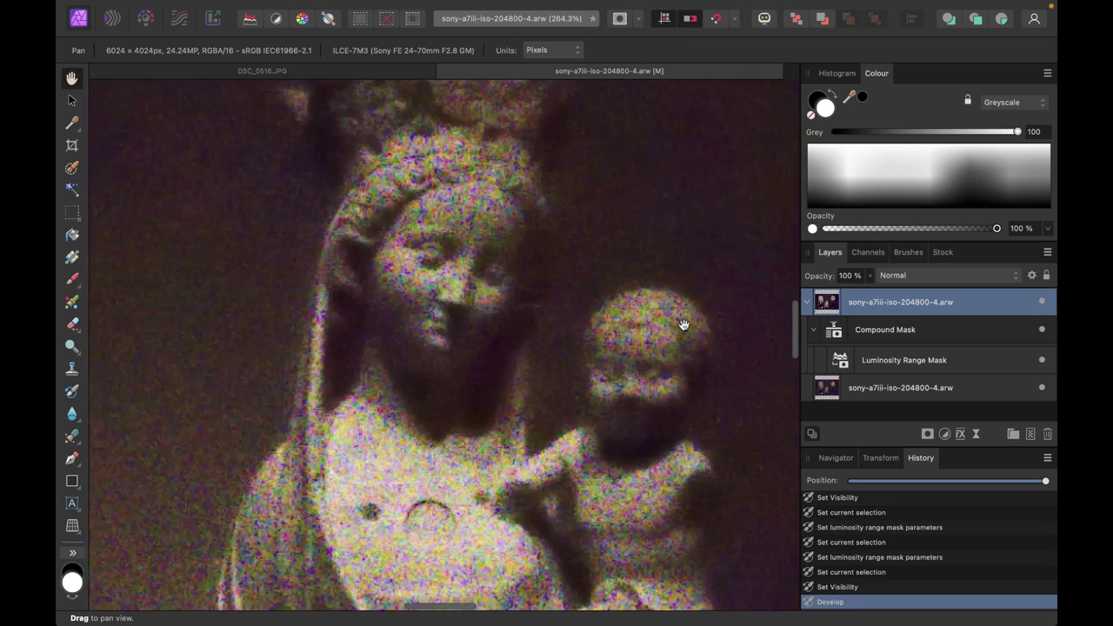
{"action": "scroll", "coordinate": [684, 324], "scroll_direction": "down", "scroll_amount": 5}
{"action": "scroll", "coordinate": [683, 324], "scroll_direction": "up", "scroll_amount": 5}
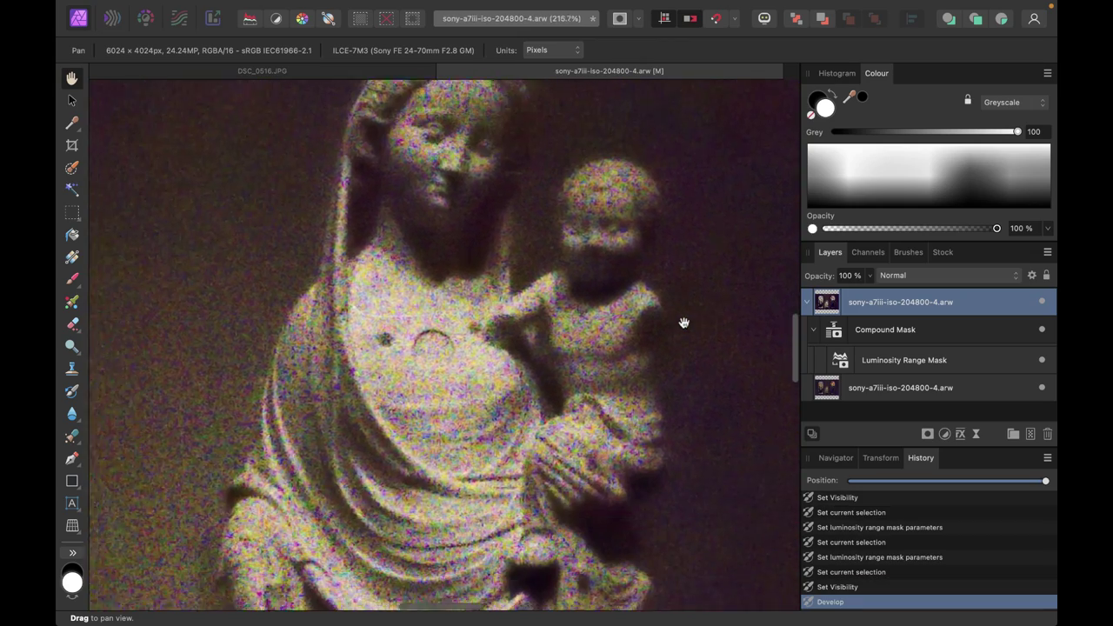
{"action": "scroll", "coordinate": [617, 315], "scroll_direction": "down", "scroll_amount": 5}
{"action": "scroll", "coordinate": [617, 316], "scroll_direction": "up", "scroll_amount": 6}
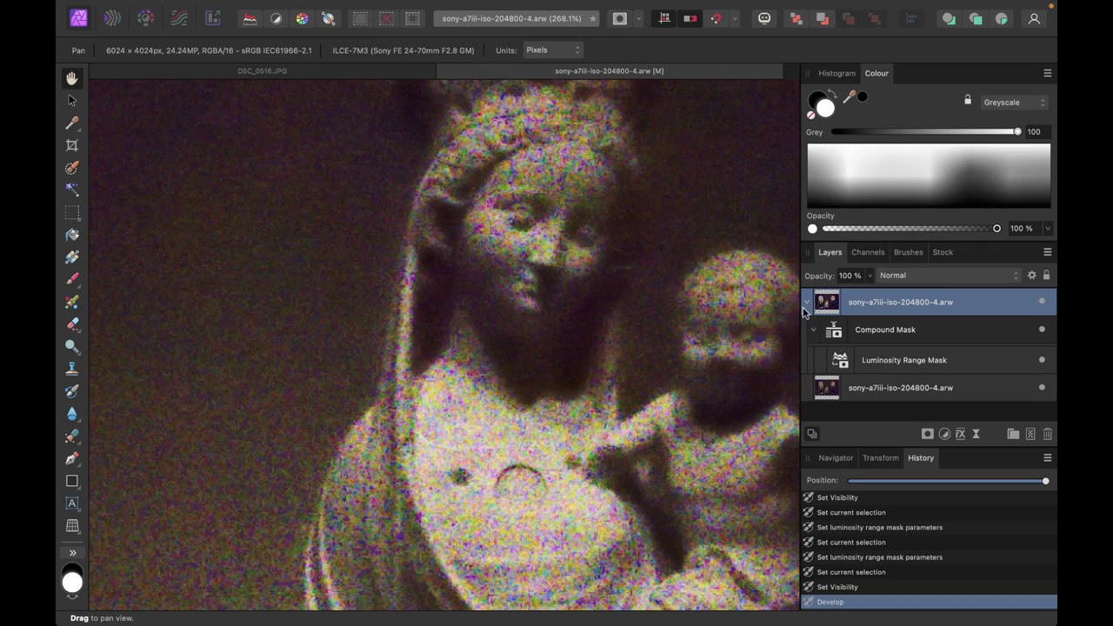
{"action": "left_click_drag", "start_coordinate": [708, 279], "coordinate": [651, 294]}
{"action": "scroll", "coordinate": [500, 274], "scroll_direction": "down", "scroll_amount": 3}
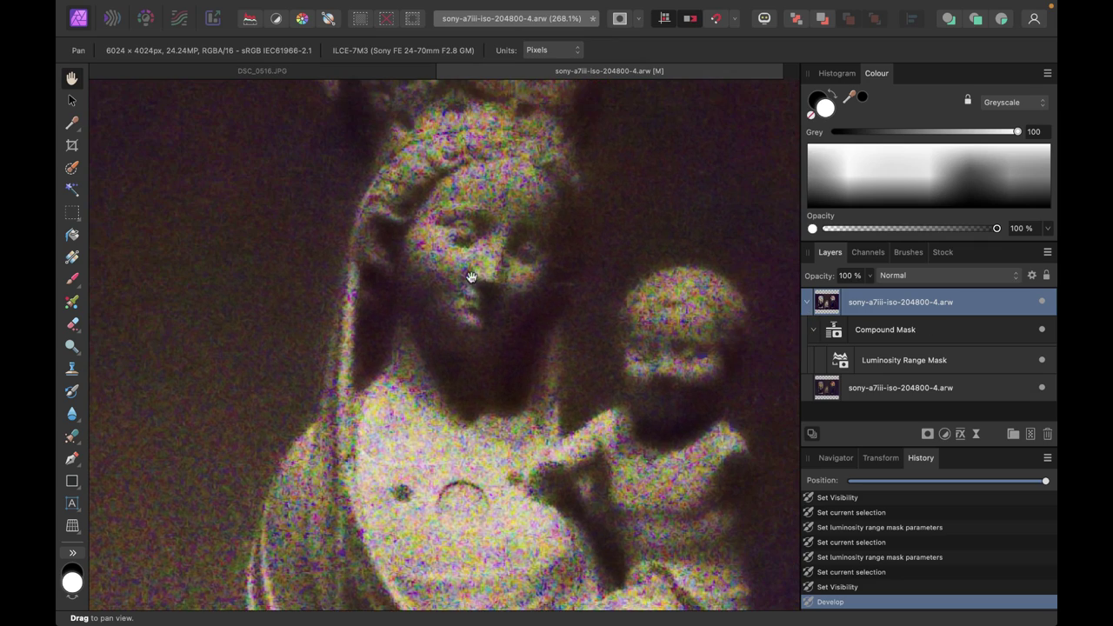
{"action": "left_click", "coordinate": [1041, 303]}
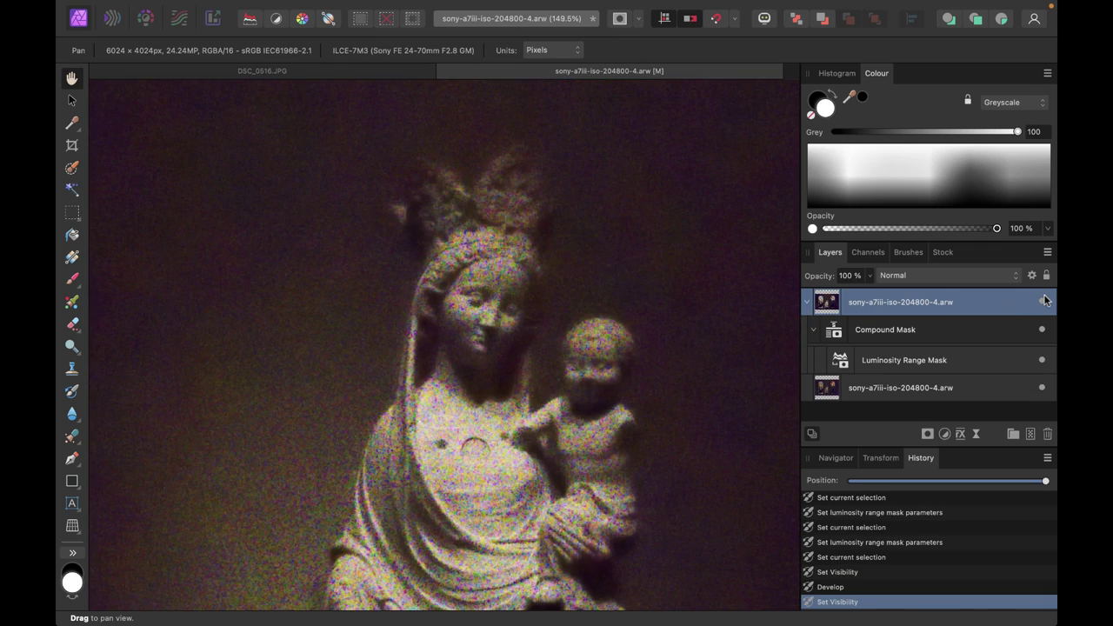
{"action": "scroll", "coordinate": [623, 336], "scroll_direction": "up", "scroll_amount": 2}
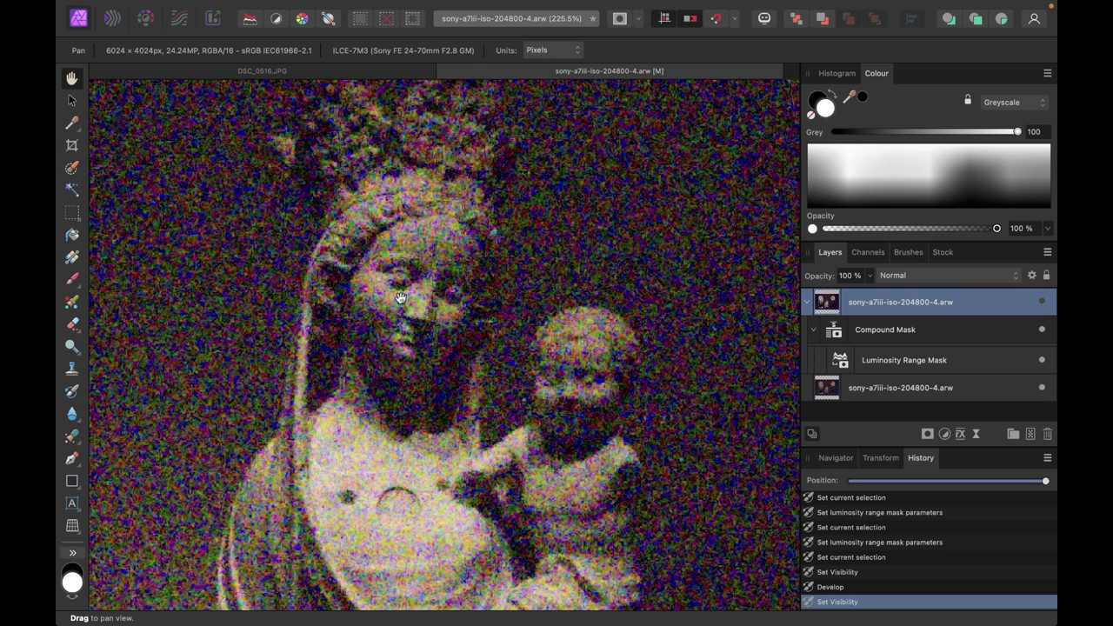
{"action": "left_click", "coordinate": [1041, 303]}
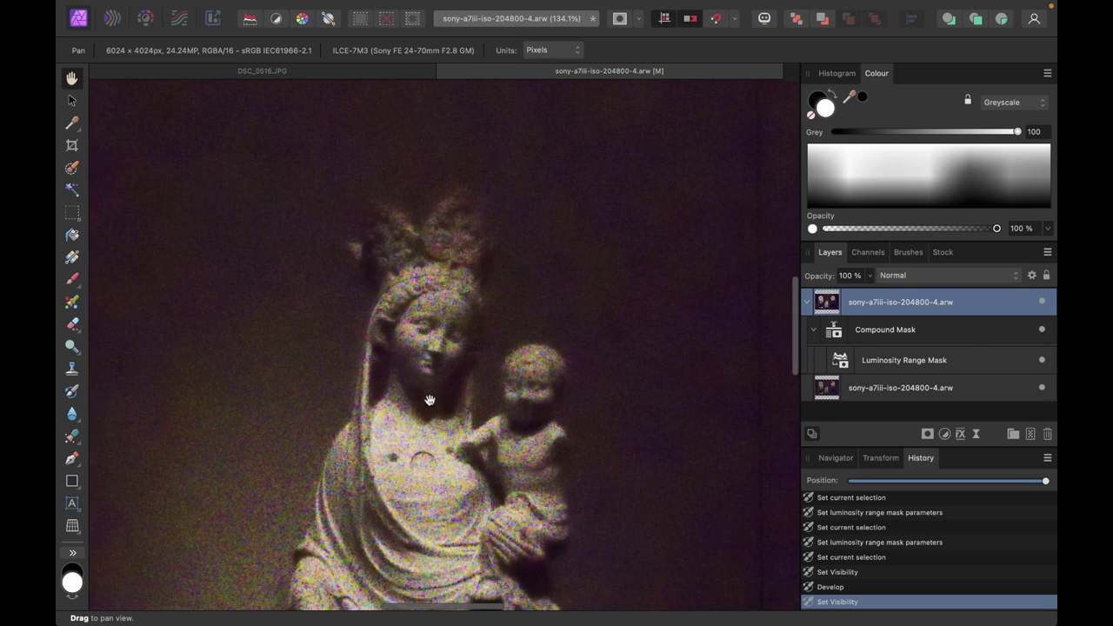
- Select the top layer's Compound Mask to prepare for adding another mask
{"action": "scroll", "coordinate": [426, 393], "scroll_direction": "left", "scroll_amount": 10}
{"action": "scroll", "coordinate": [426, 393], "scroll_direction": "down", "scroll_amount": 5}
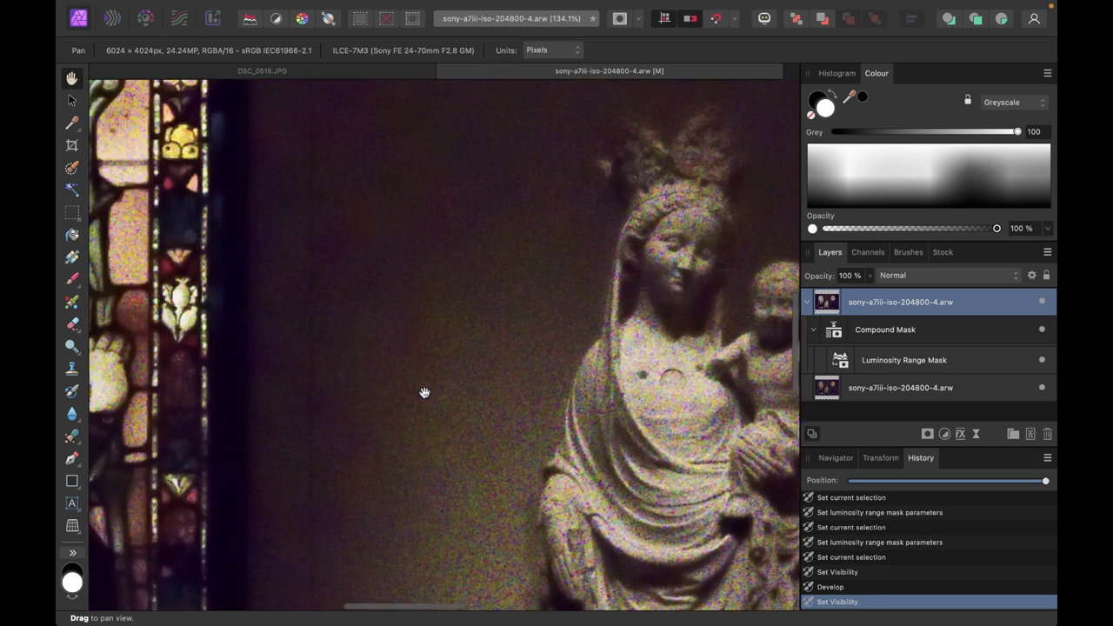
{"action": "scroll", "coordinate": [424, 393], "scroll_direction": "right", "scroll_amount": 8}
{"action": "scroll", "coordinate": [425, 393], "scroll_direction": "up", "scroll_amount": 2}
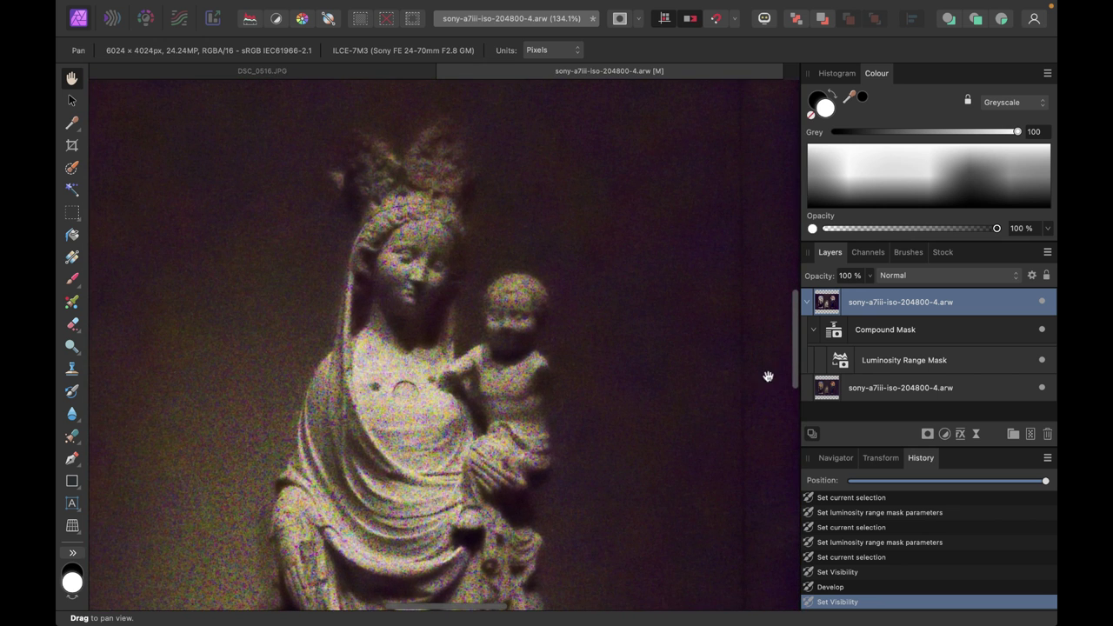
{"action": "left_click", "coordinate": [863, 331]}
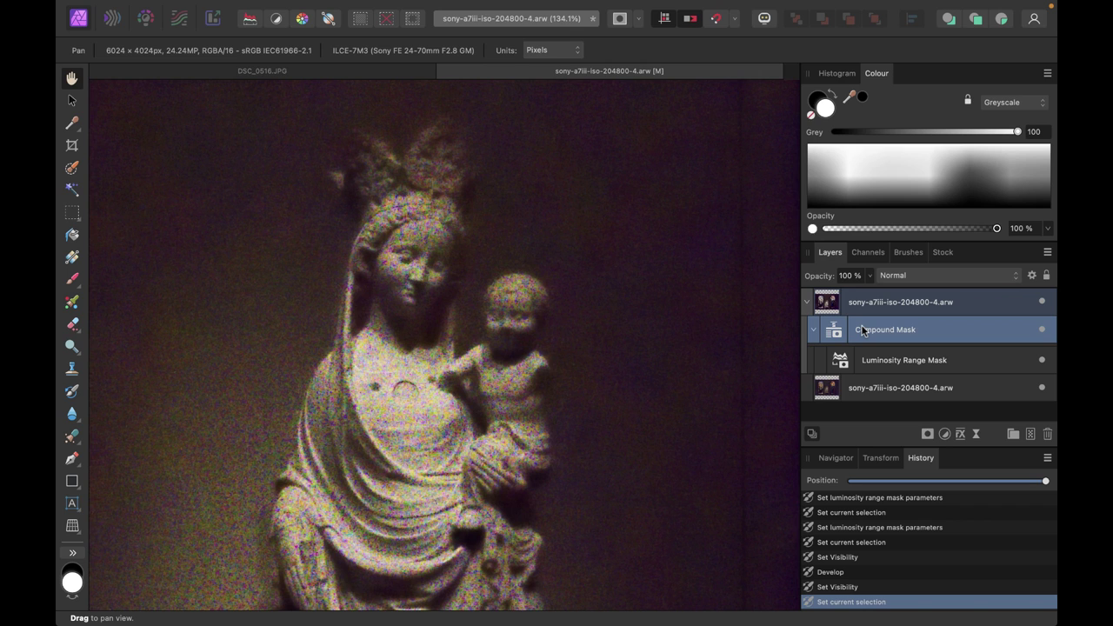
- Add a Band-Pass Mask with High Band 95.7 px and Low Band 0.2 px
{"action": "left_click", "coordinate": [927, 435]}
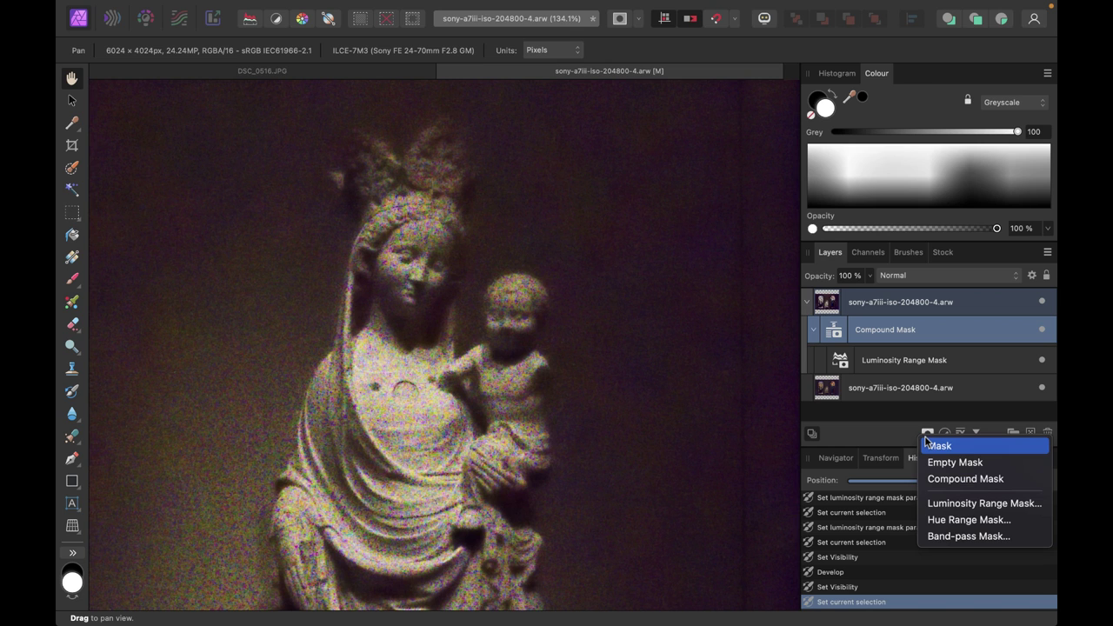
{"action": "left_click", "coordinate": [952, 537]}
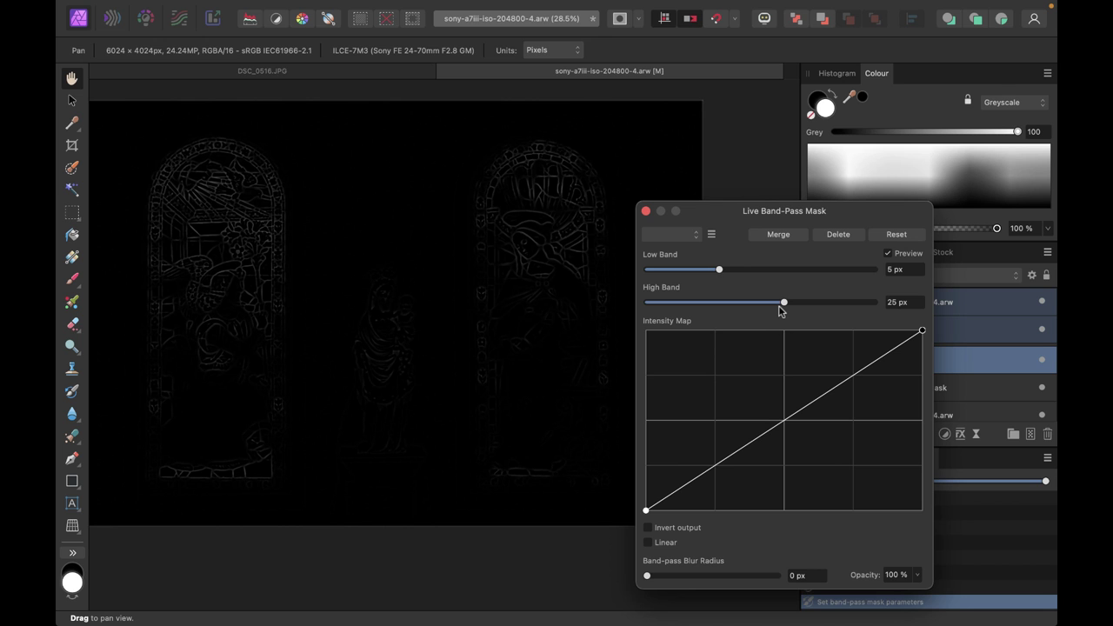
{"action": "left_click_drag", "start_coordinate": [784, 304], "coordinate": [858, 302]}
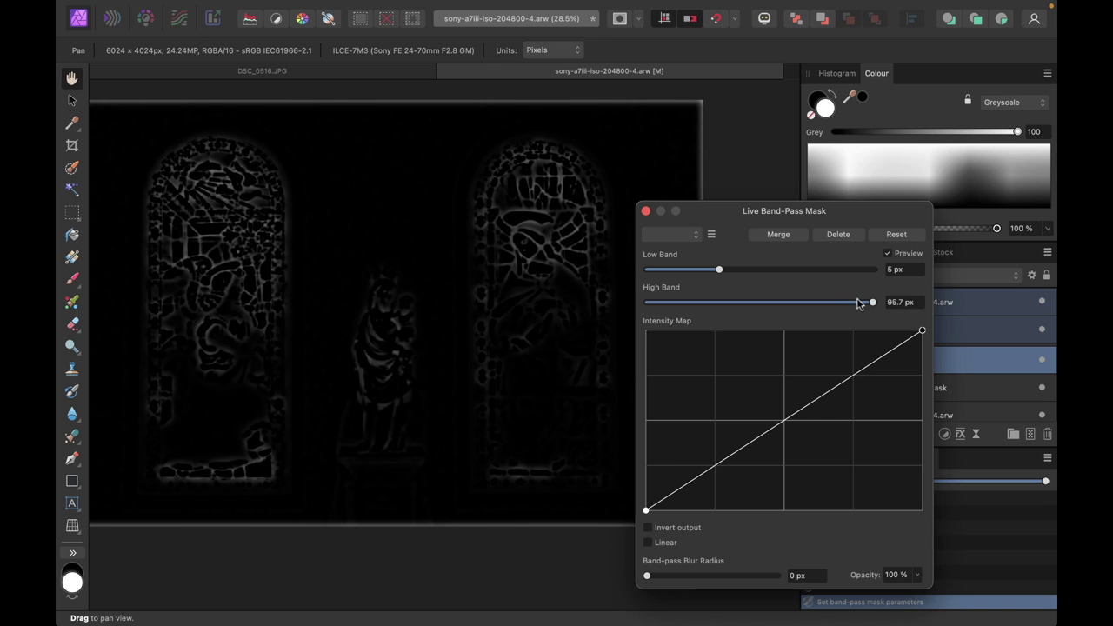
{"action": "left_click_drag", "start_coordinate": [720, 270], "coordinate": [653, 274]}
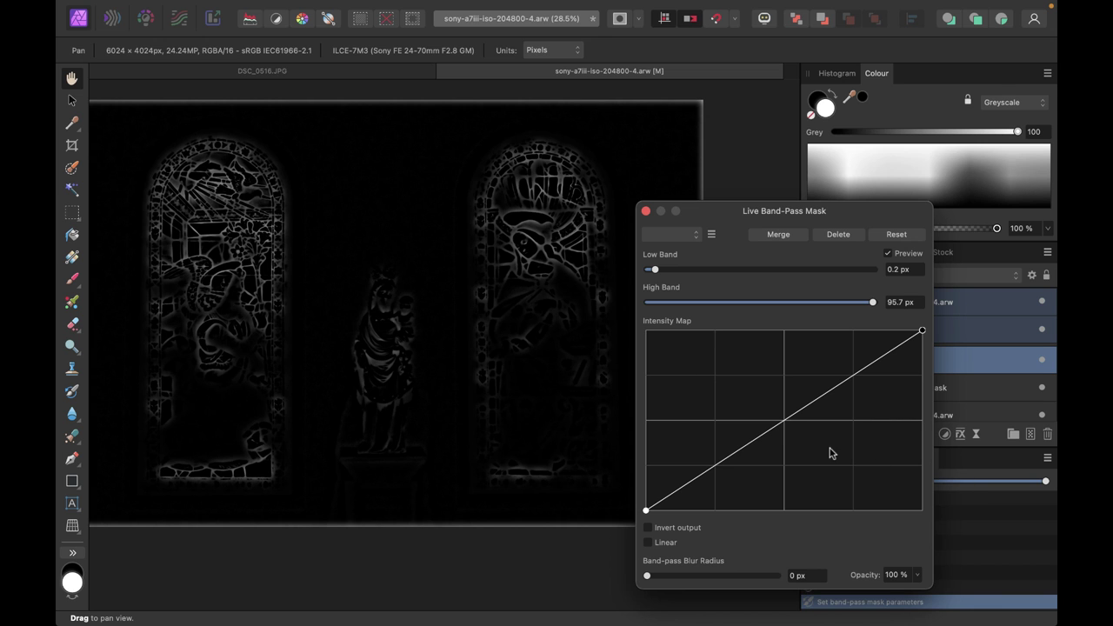
- Shape the Intensity Map into a steep curve with two raised points to brighten edges
{"action": "left_click_drag", "start_coordinate": [782, 428], "coordinate": [744, 390]}
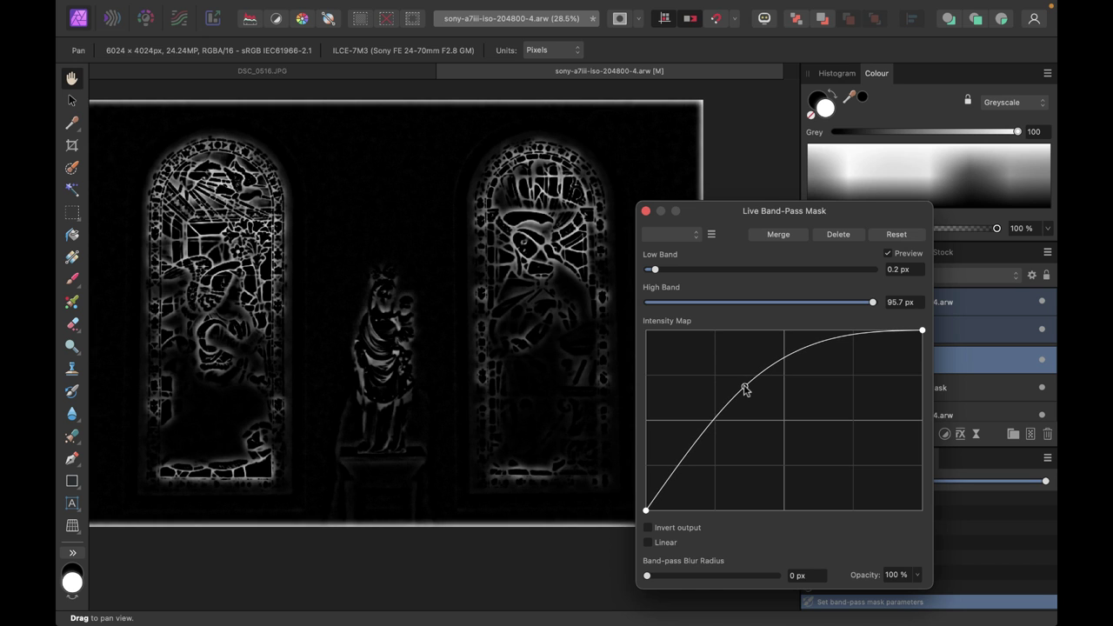
{"action": "left_click_drag", "start_coordinate": [692, 455], "coordinate": [661, 448]}
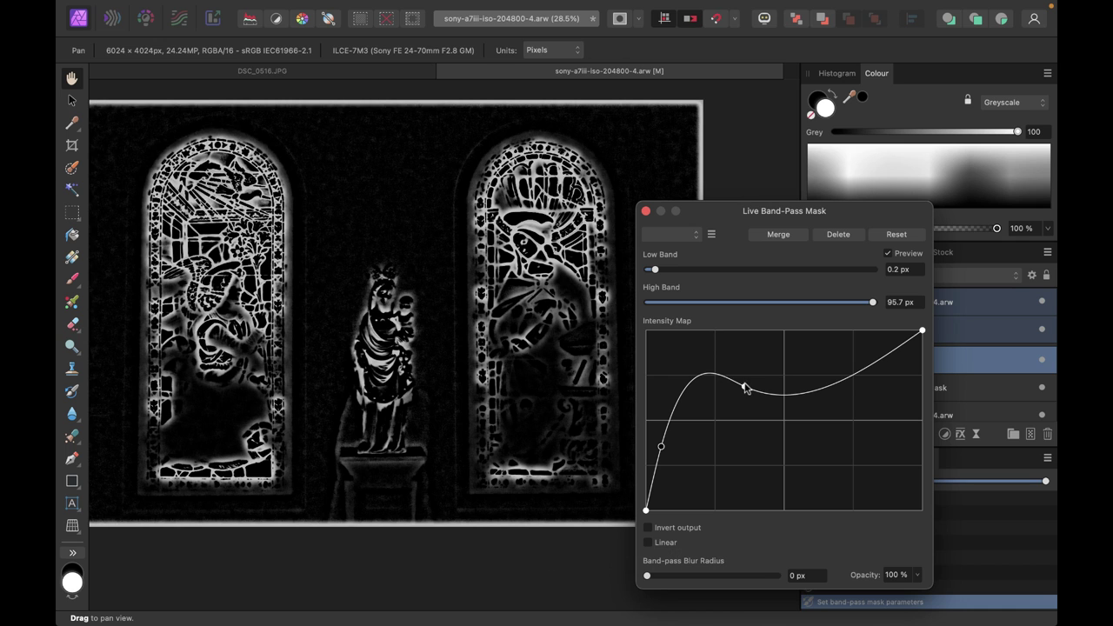
{"action": "left_click_drag", "start_coordinate": [745, 388], "coordinate": [741, 340]}
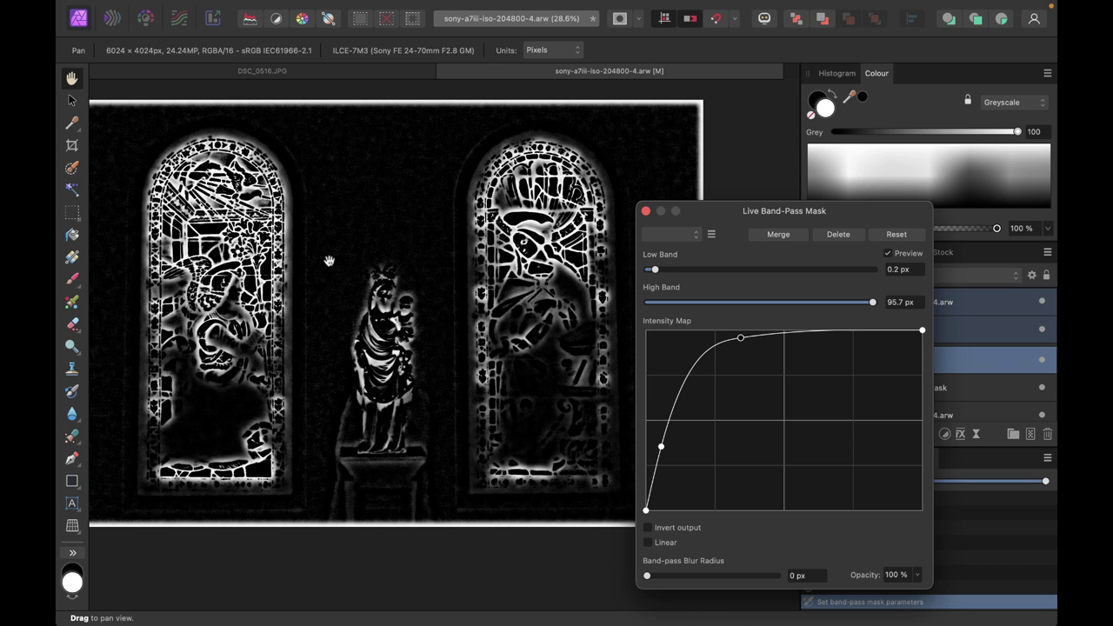
{"action": "scroll", "coordinate": [329, 259], "scroll_direction": "up", "scroll_amount": 3}
{"action": "scroll", "coordinate": [329, 259], "scroll_direction": "down", "scroll_amount": 4}
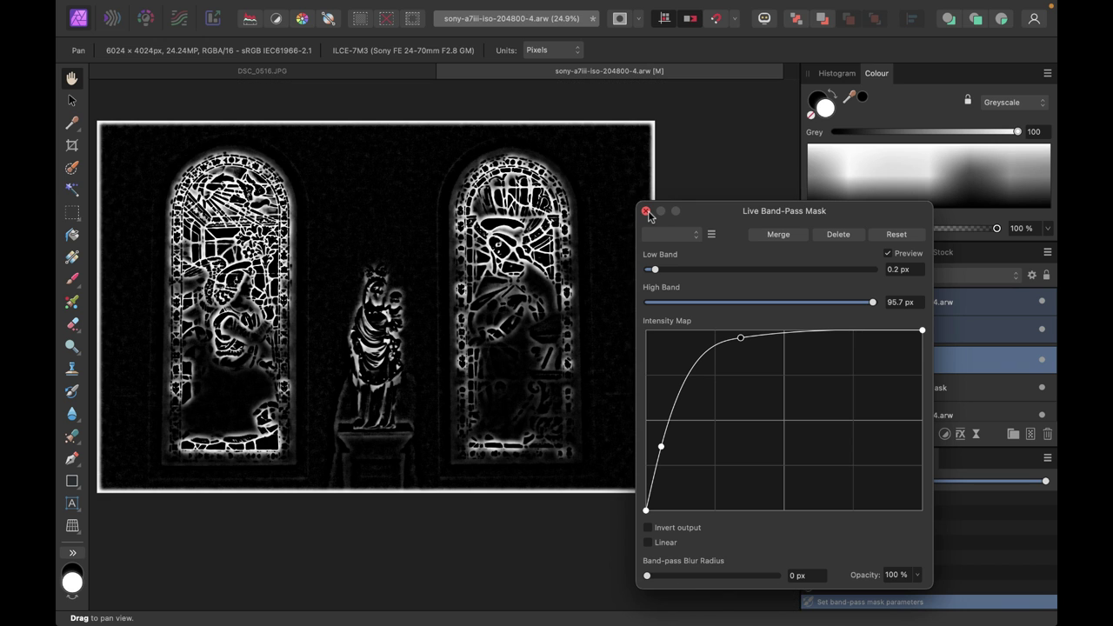
- Close the band-pass settings and preview the Luminosity Range Mask in greyscale, zoomed on the statue
{"action": "left_click", "coordinate": [646, 212]}
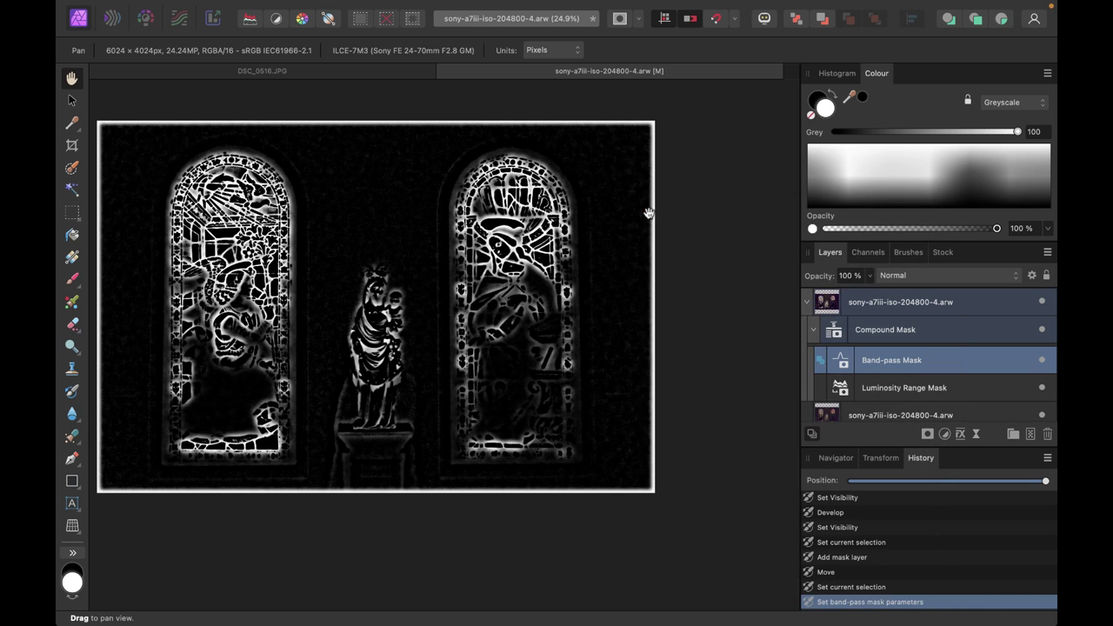
{"action": "double_click", "coordinate": [840, 389]}
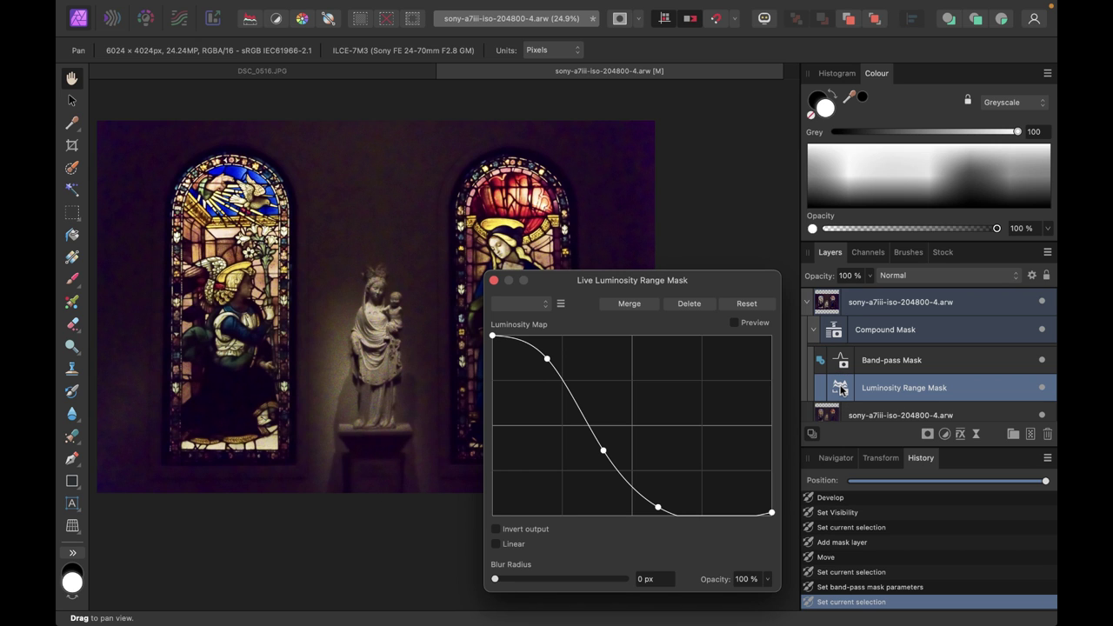
{"action": "left_click", "coordinate": [734, 324]}
{"action": "left_click_drag", "start_coordinate": [705, 290], "coordinate": [719, 383]}
{"action": "key", "text": "super+plus"}
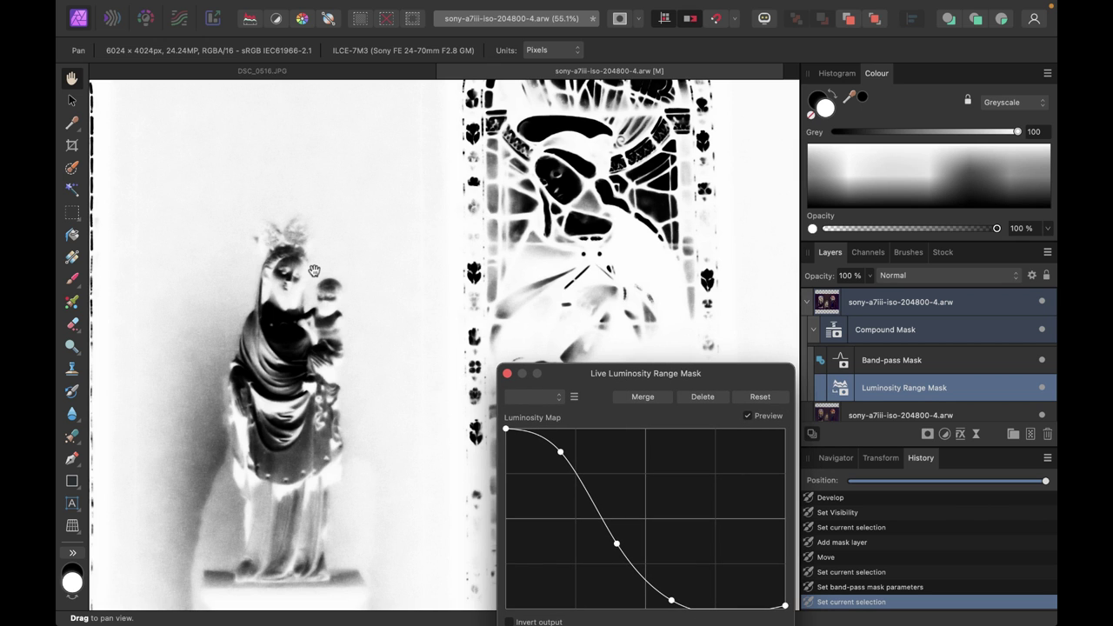
{"action": "scroll", "coordinate": [314, 270], "scroll_direction": "left", "scroll_amount": 5}
{"action": "scroll", "coordinate": [314, 271], "scroll_direction": "down", "scroll_amount": 2}
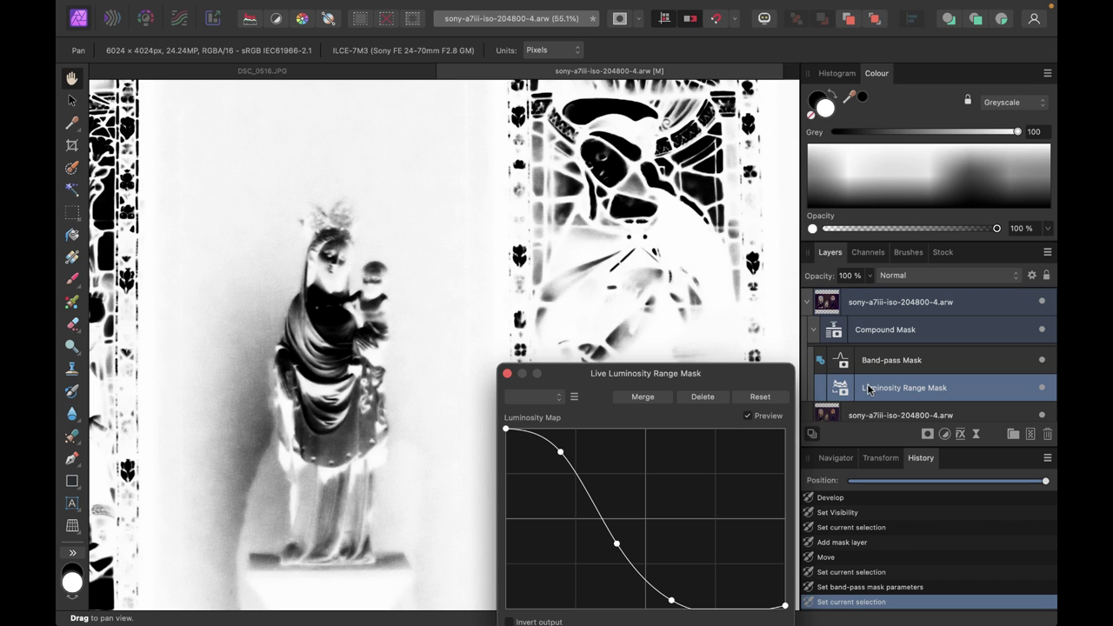
- Preview the whole Compound Mask in greyscale and show the Band-pass Mask's combine modes
{"action": "left_click", "coordinate": [832, 330]}
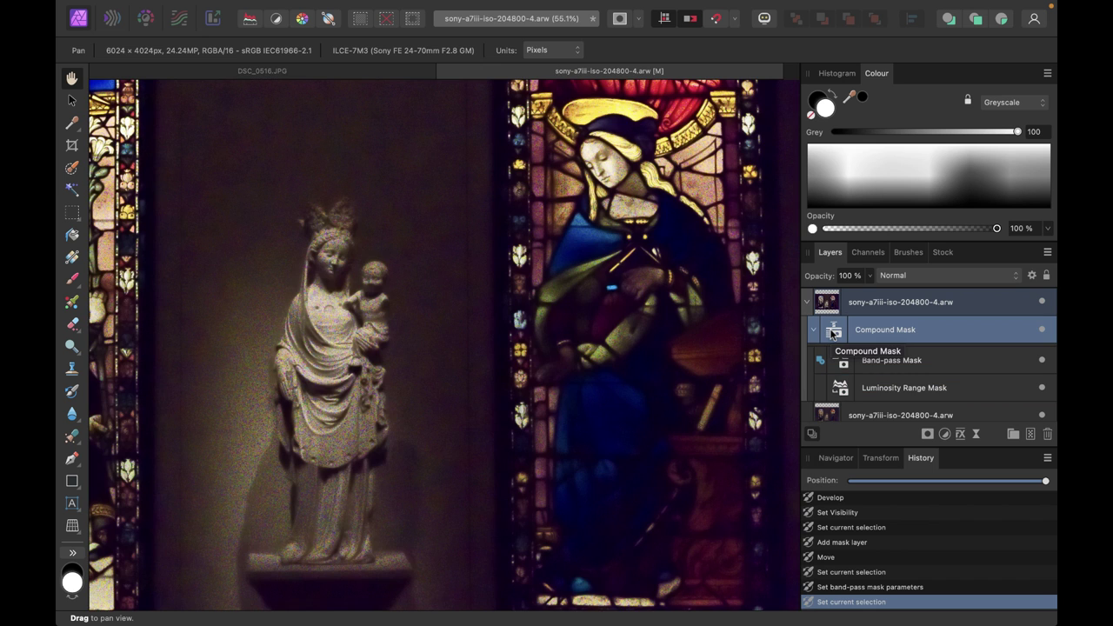
{"action": "left_click", "coordinate": [832, 331], "text": "alt"}
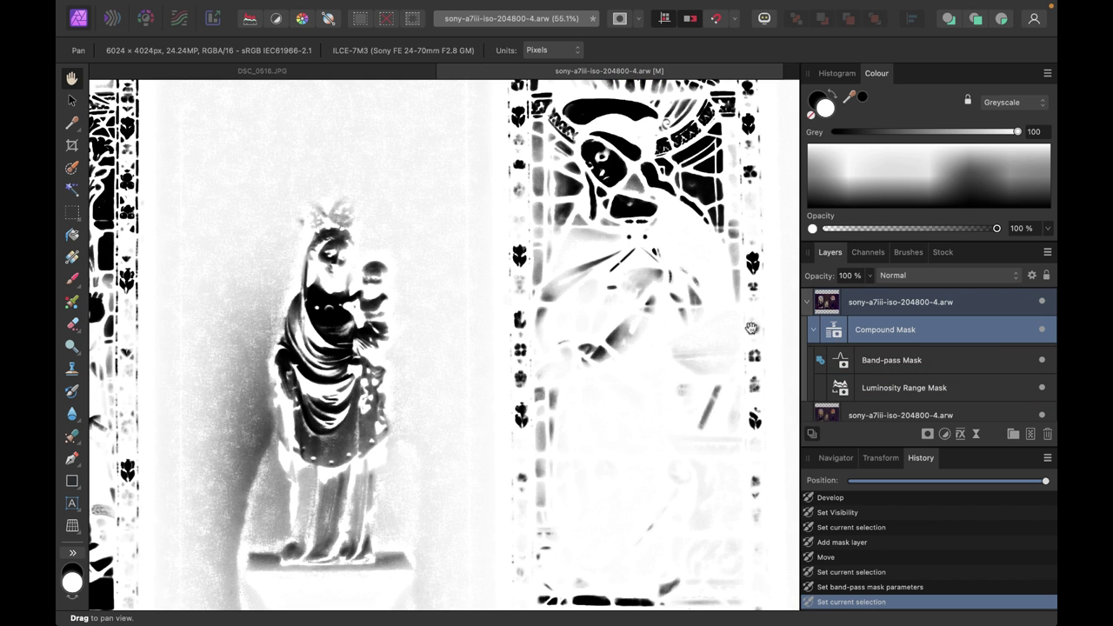
{"action": "scroll", "coordinate": [609, 362], "scroll_direction": "up", "scroll_amount": 5}
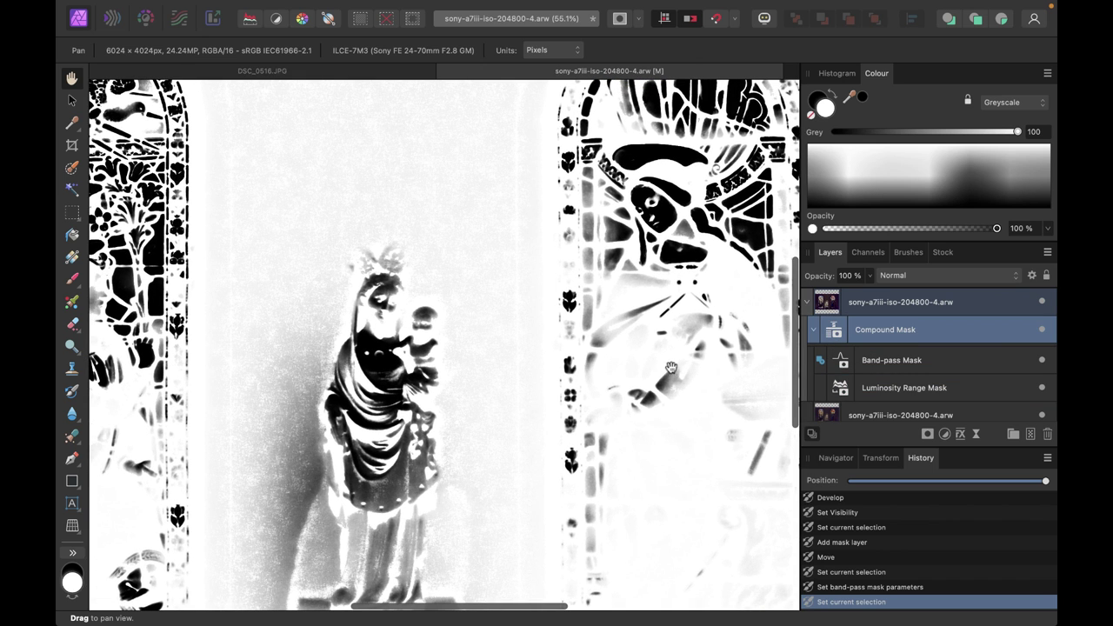
{"action": "left_click", "coordinate": [820, 360]}
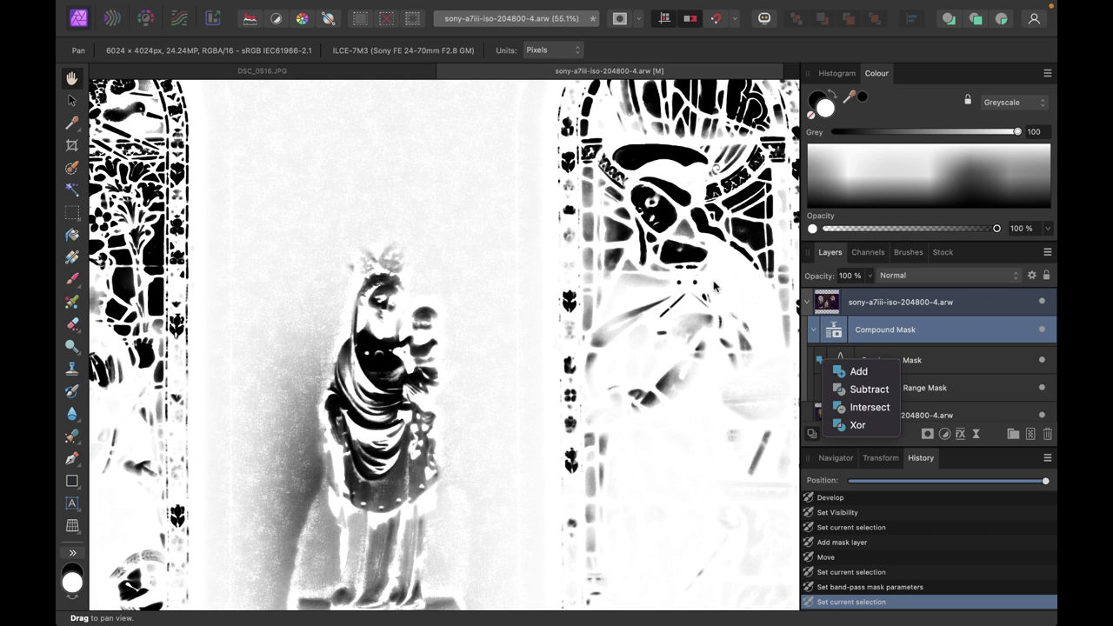
- Set the Band-pass Mask to Subtract and select the top photo layer to view colour
{"action": "left_click", "coordinate": [848, 389]}
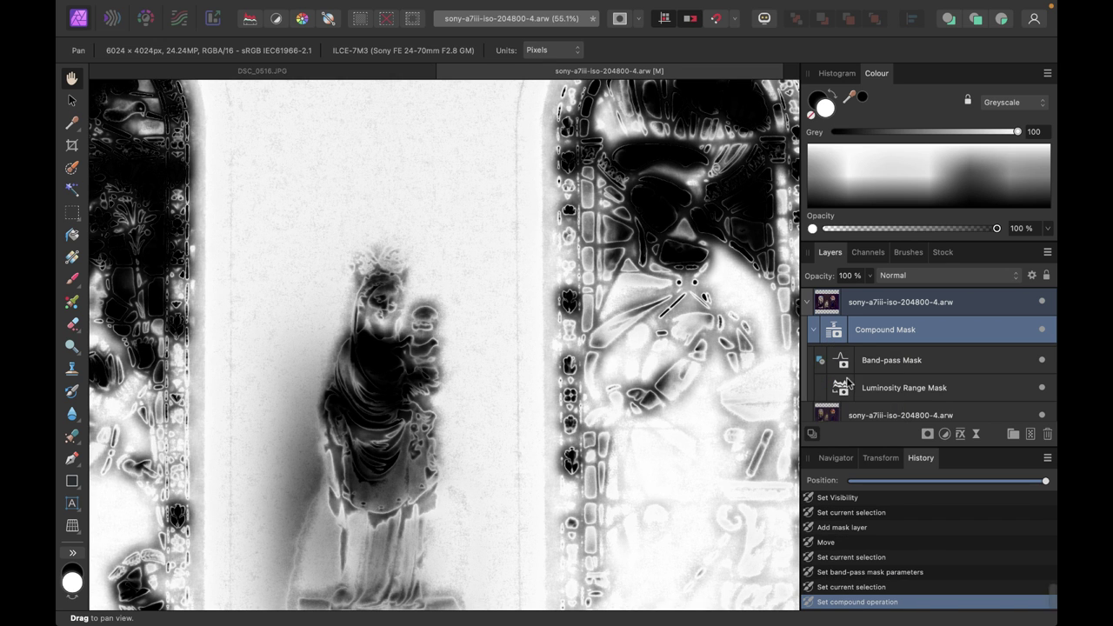
{"action": "left_click", "coordinate": [849, 302]}
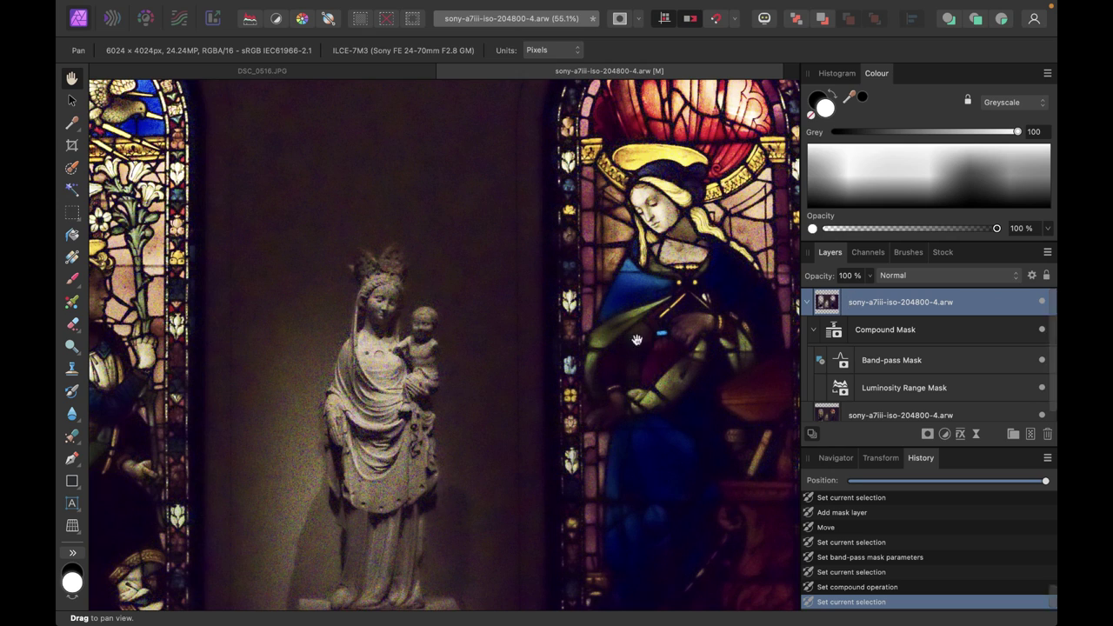
{"action": "scroll", "coordinate": [376, 335], "scroll_direction": "up", "scroll_amount": 5}
{"action": "scroll", "coordinate": [375, 336], "scroll_direction": "up", "scroll_amount": 2}
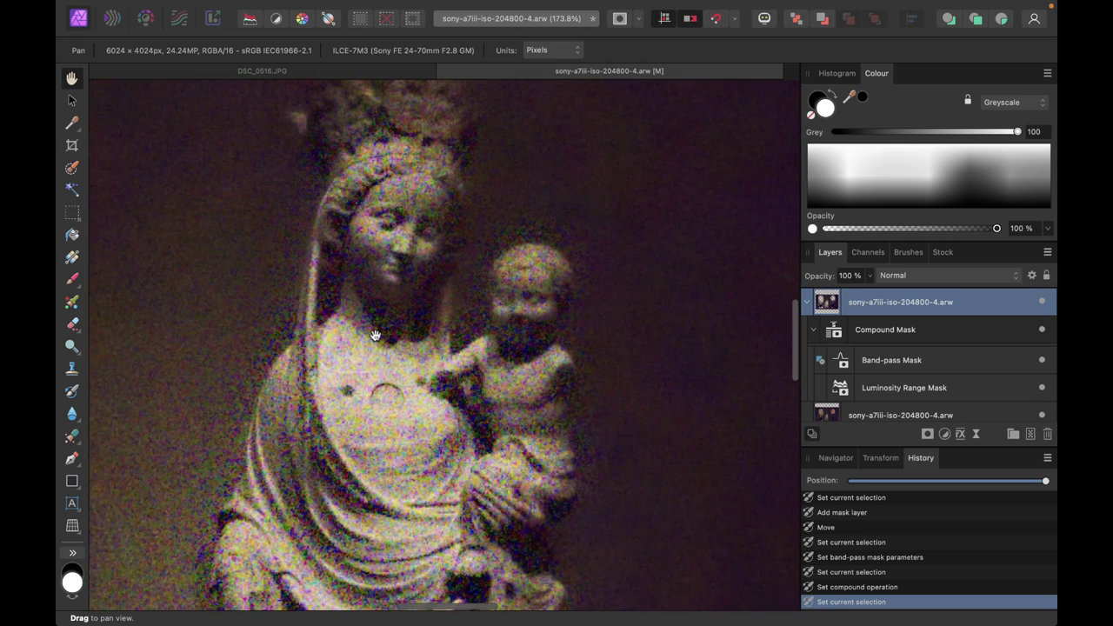
- Toggle the Band-pass Mask visibility and zoom out to compare noise on the whole statue
{"action": "left_click", "coordinate": [1042, 360]}
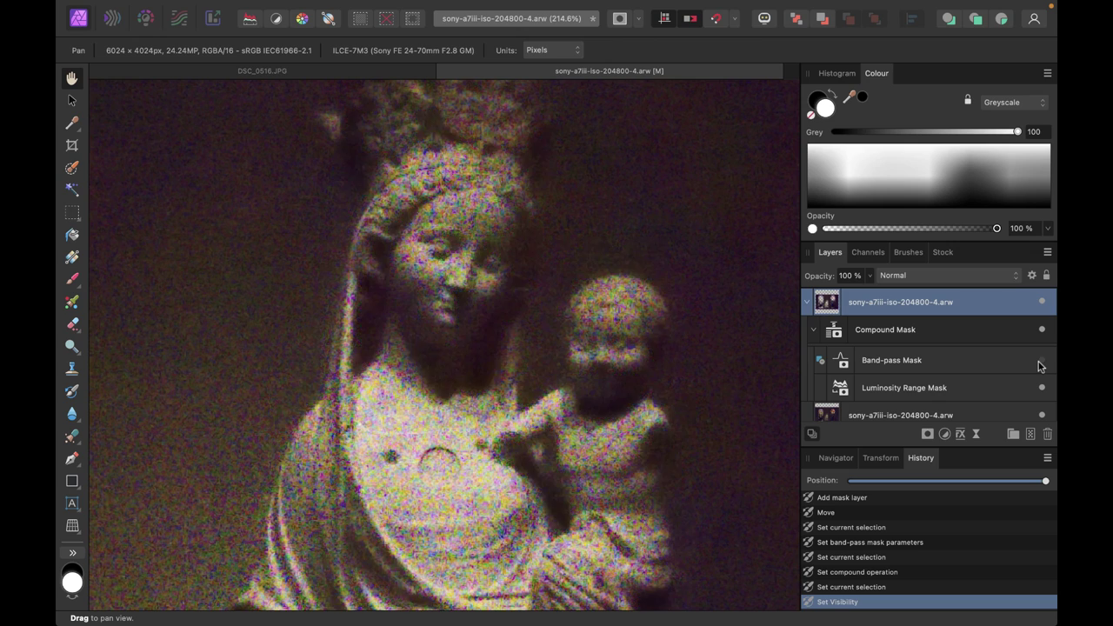
{"action": "key", "text": "super+minus"}
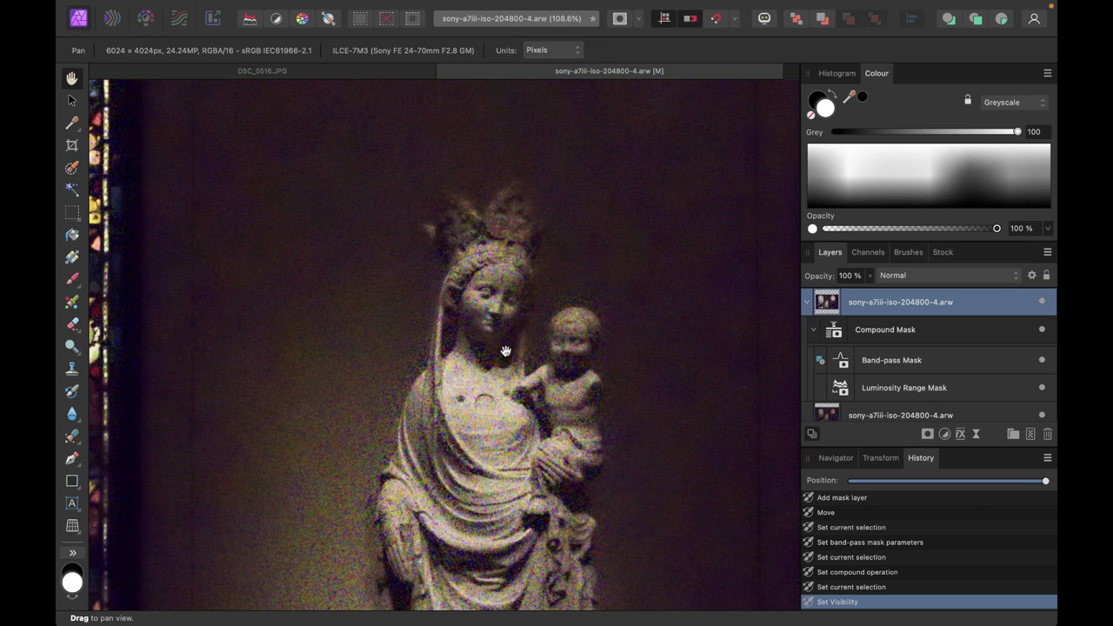
{"action": "scroll", "coordinate": [505, 352], "scroll_direction": "up", "scroll_amount": 5}
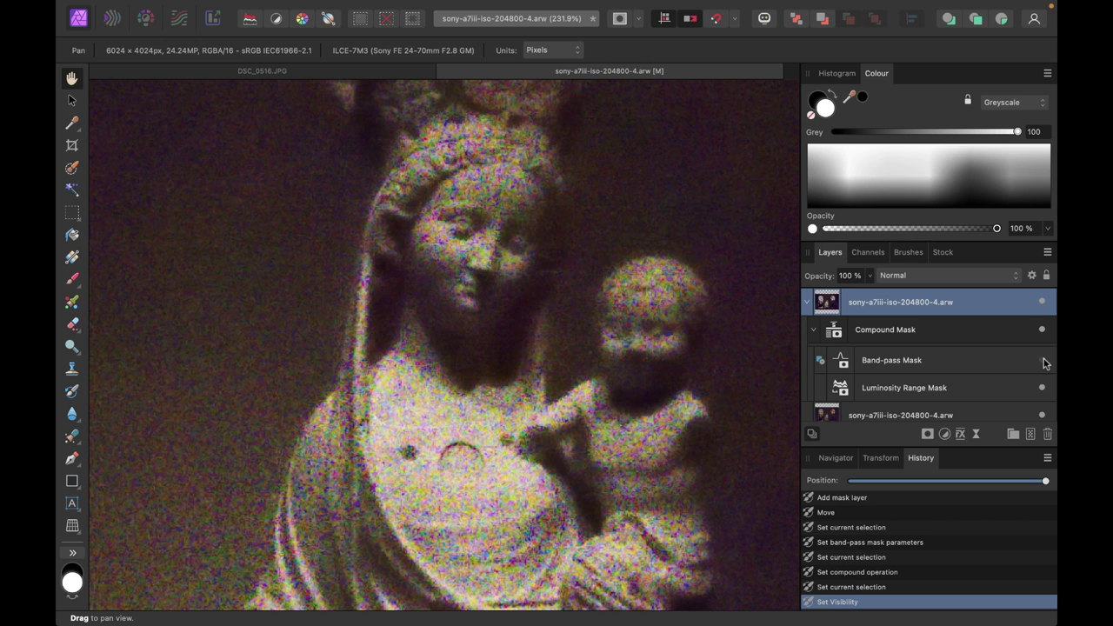
{"action": "scroll", "coordinate": [467, 295], "scroll_direction": "down", "scroll_amount": 5}
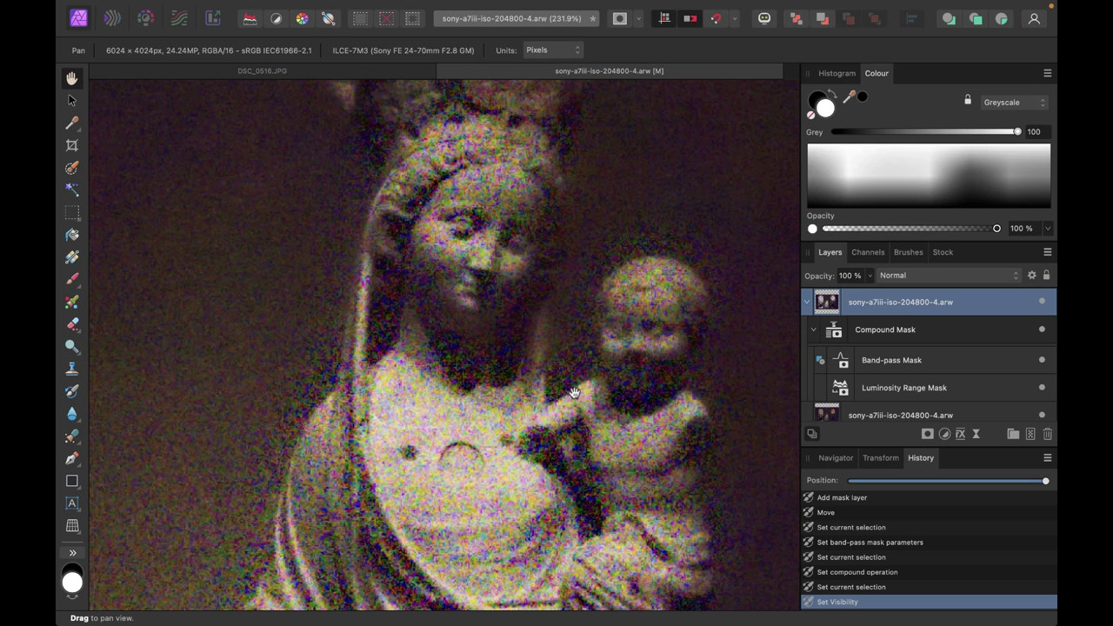
{"action": "scroll", "coordinate": [461, 303], "scroll_direction": "down", "scroll_amount": 3}
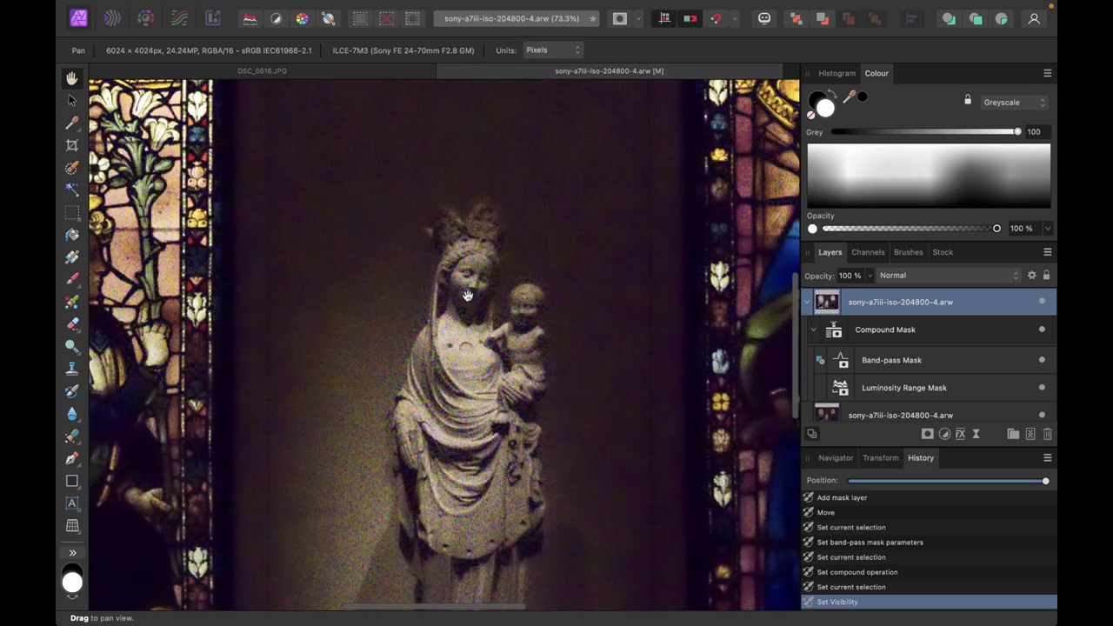
{"action": "scroll", "coordinate": [464, 296], "scroll_direction": "up", "scroll_amount": 3}
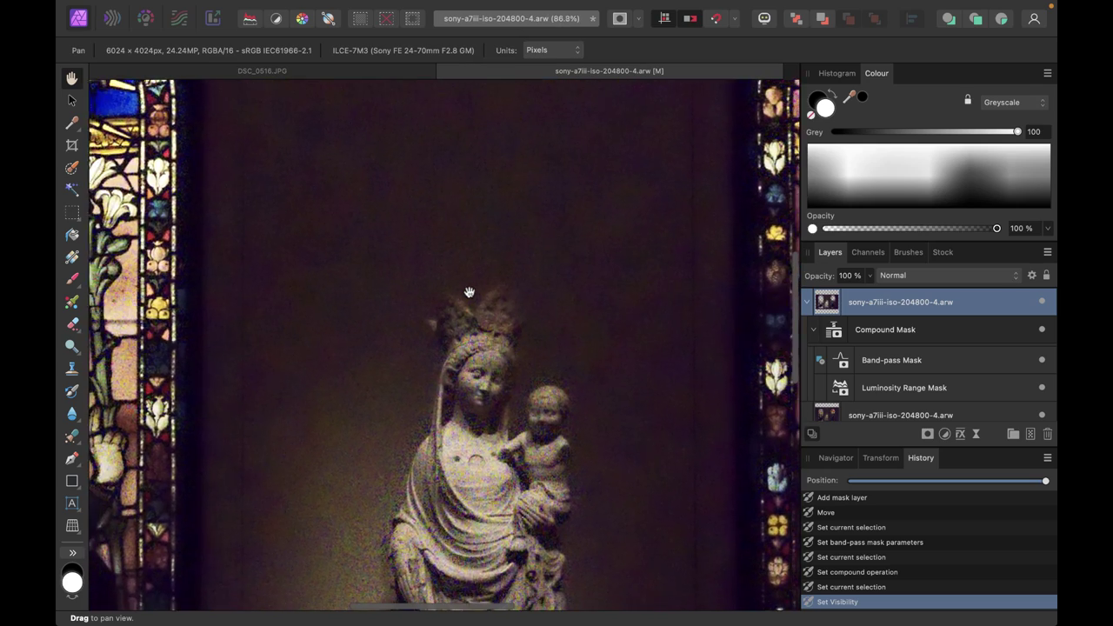
{"action": "scroll", "coordinate": [466, 293], "scroll_direction": "down", "scroll_amount": 1}
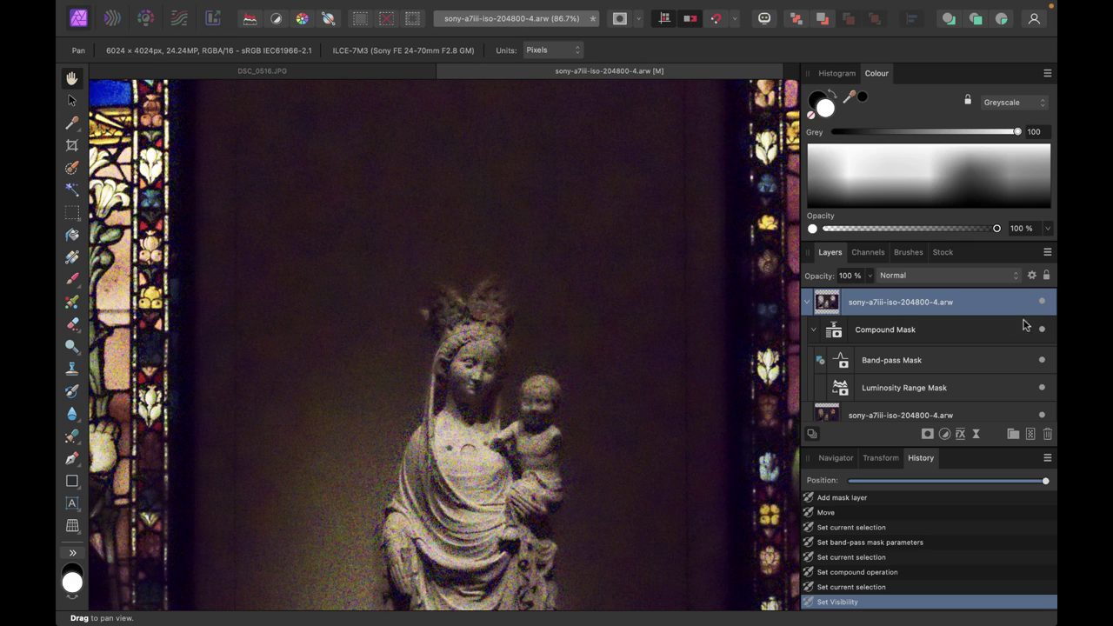
- Compare the noisy unmasked version against the denoised result by toggling layer visibility
{"action": "left_click", "coordinate": [1043, 301]}
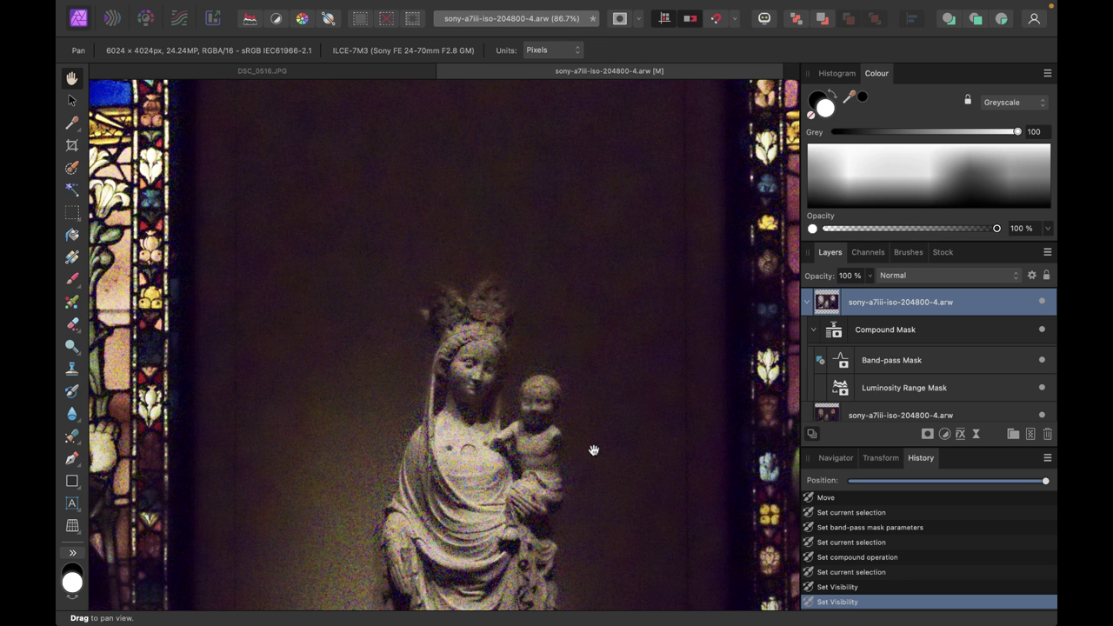
{"action": "scroll", "coordinate": [593, 450], "scroll_direction": "down", "scroll_amount": 4}
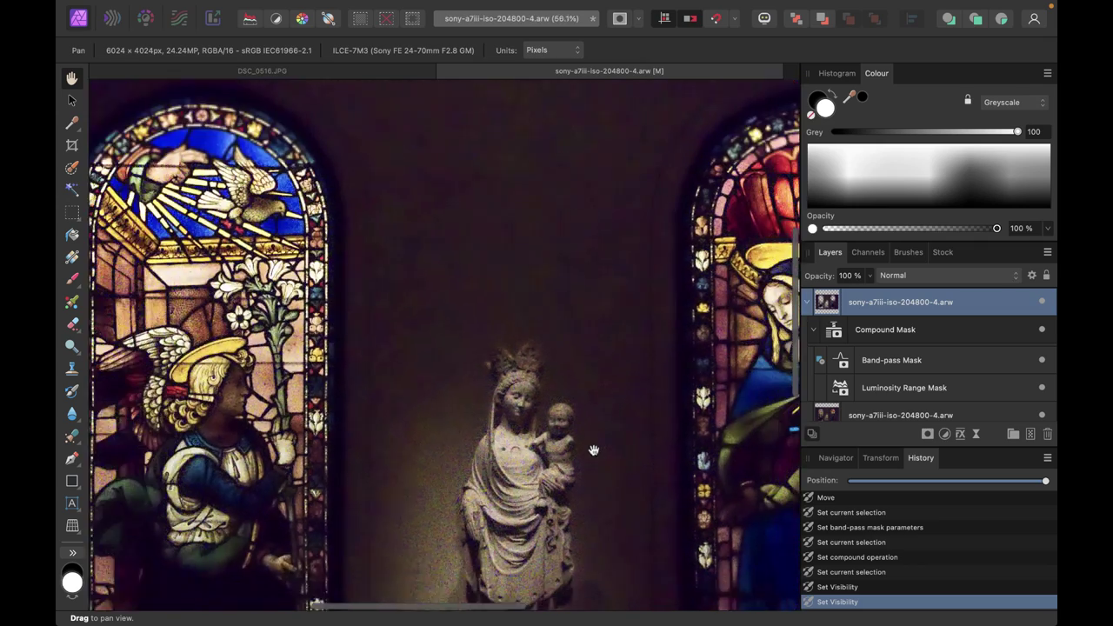
{"action": "scroll", "coordinate": [461, 477], "scroll_direction": "up", "scroll_amount": 5}
{"action": "scroll", "coordinate": [461, 477], "scroll_direction": "down", "scroll_amount": 3}
{"action": "scroll", "coordinate": [461, 476], "scroll_direction": "down", "scroll_amount": 3}
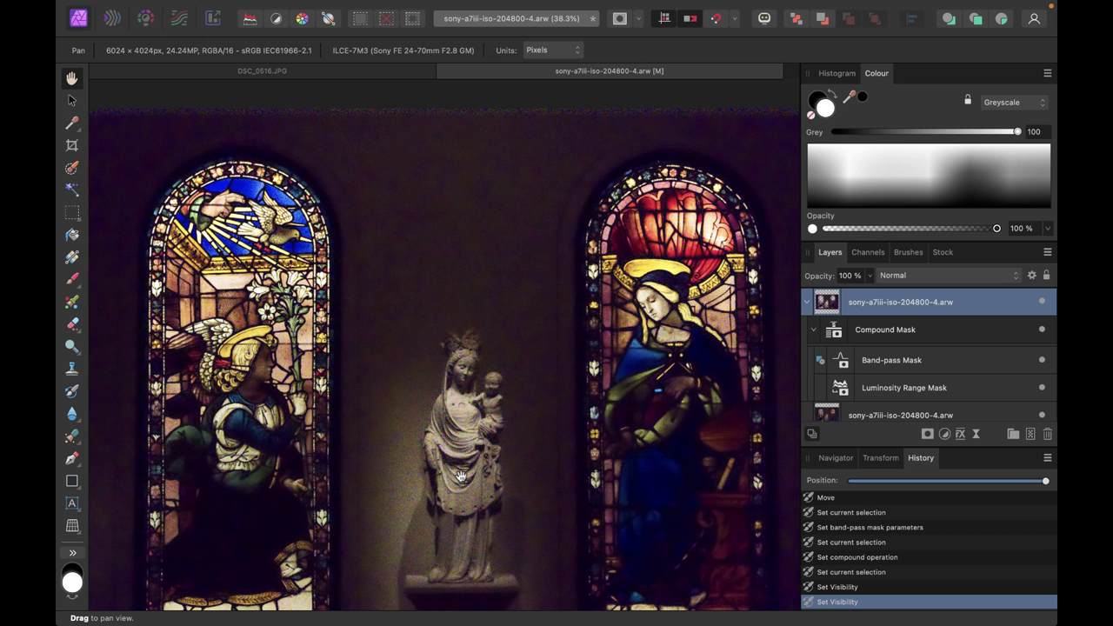
{"action": "scroll", "coordinate": [461, 477], "scroll_direction": "up", "scroll_amount": 8}
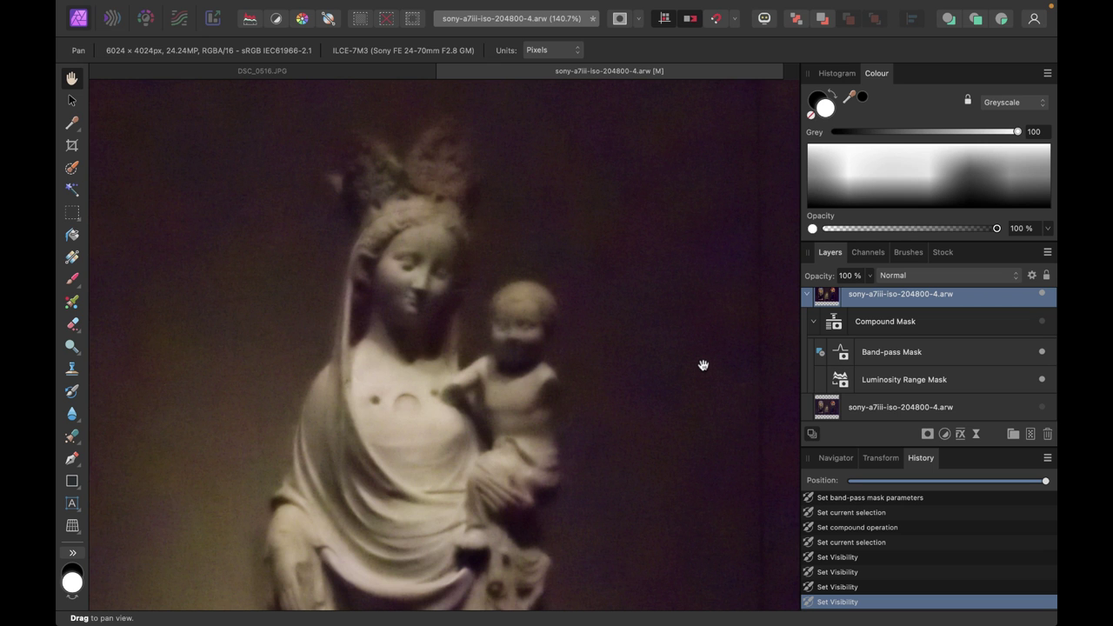
{"action": "left_click", "coordinate": [1042, 409]}
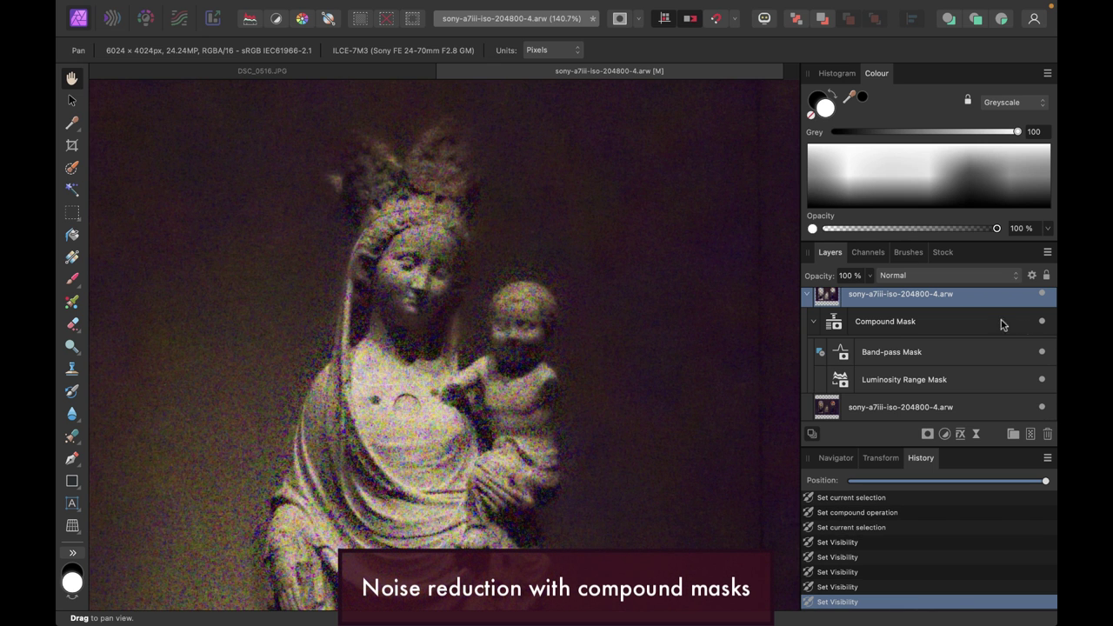
{"action": "scroll", "coordinate": [996, 318], "scroll_direction": "up", "scroll_amount": 1}
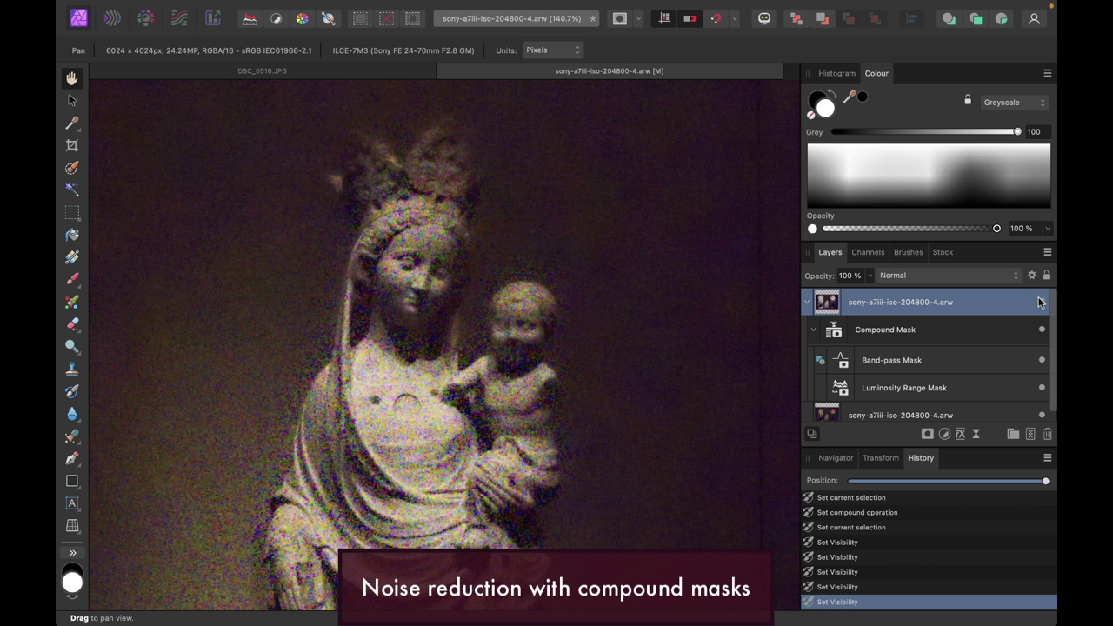
- Hide the Compound Mask briefly, re-enable it, and inspect the statue
{"action": "left_click", "coordinate": [1042, 328]}
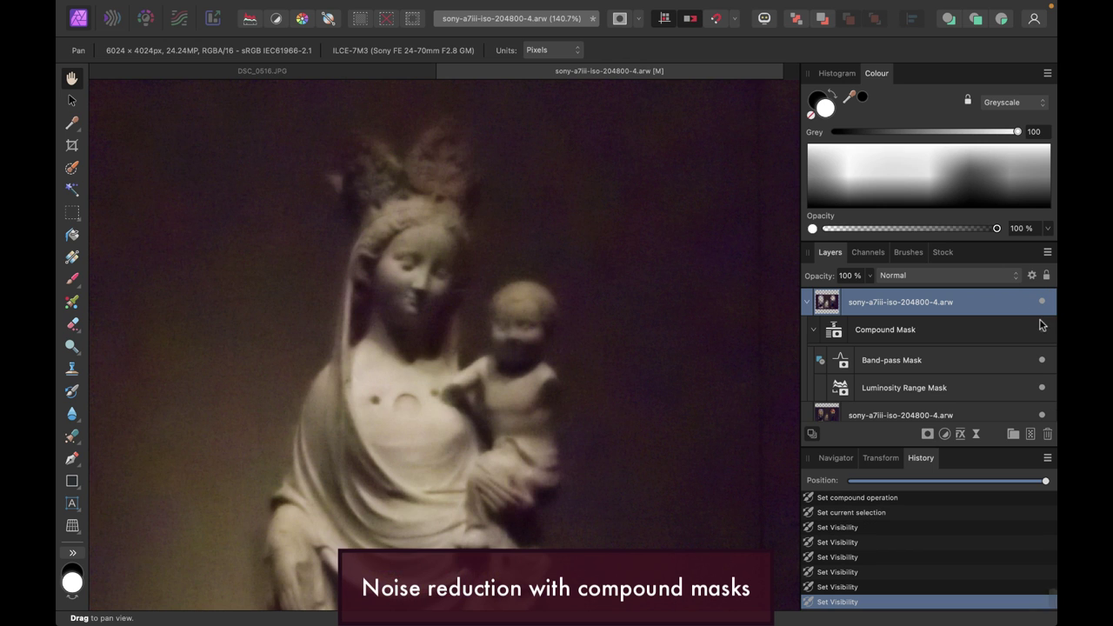
{"action": "left_click", "coordinate": [1042, 328]}
{"action": "scroll", "coordinate": [601, 445], "scroll_direction": "down", "scroll_amount": 3}
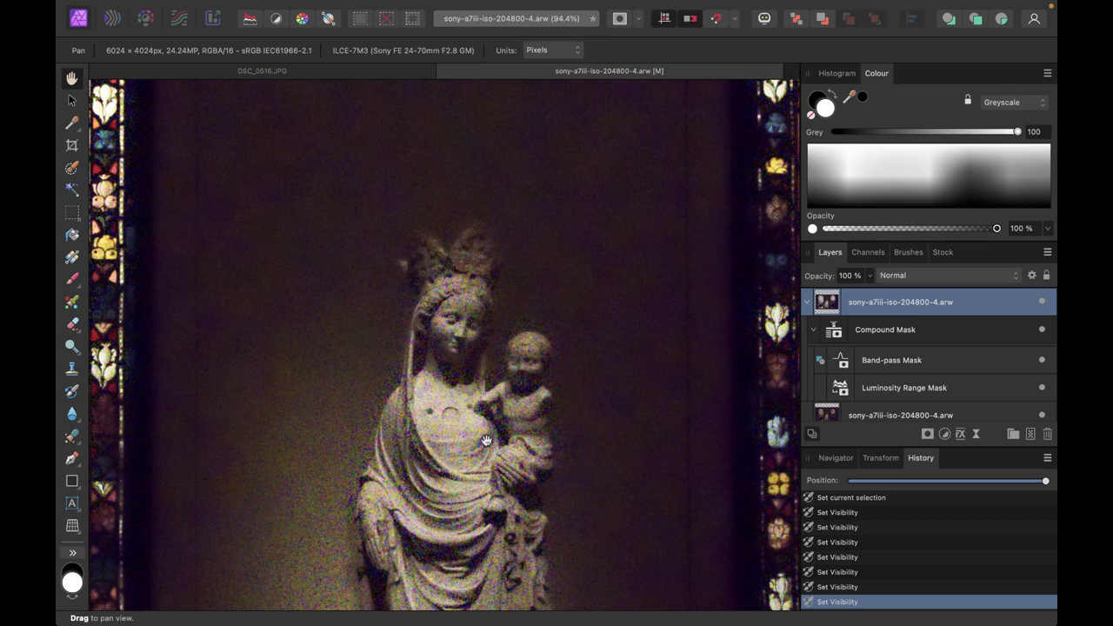
{"action": "scroll", "coordinate": [493, 450], "scroll_direction": "up", "scroll_amount": 5}
{"action": "scroll", "coordinate": [422, 352], "scroll_direction": "down", "scroll_amount": 3}
{"action": "scroll", "coordinate": [420, 362], "scroll_direction": "down", "scroll_amount": 5}
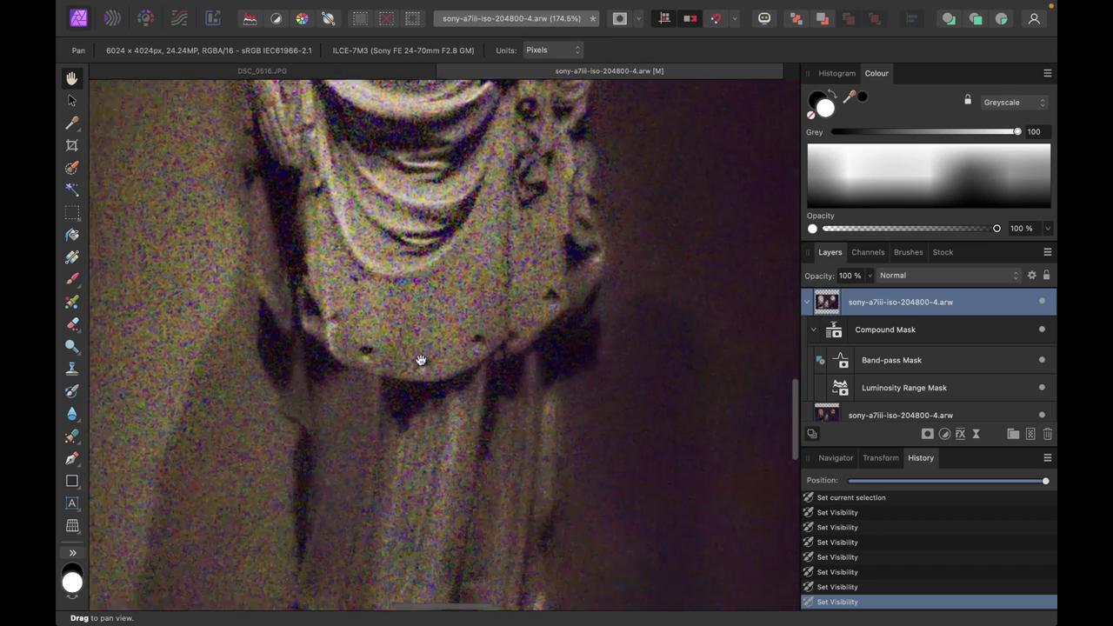
{"action": "scroll", "coordinate": [407, 376], "scroll_direction": "down", "scroll_amount": 5}
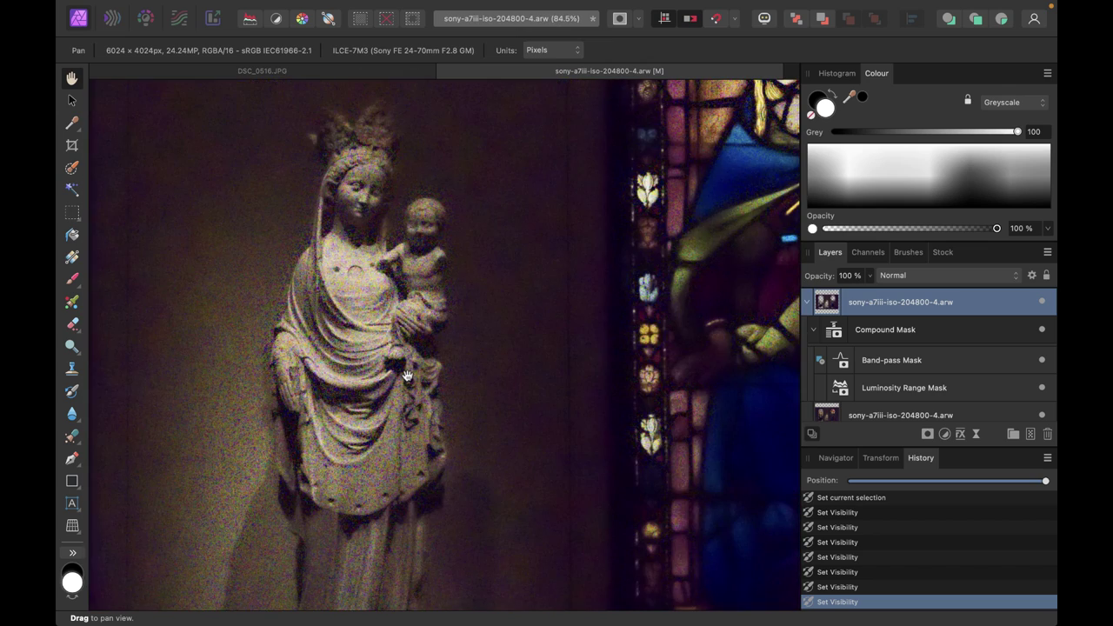